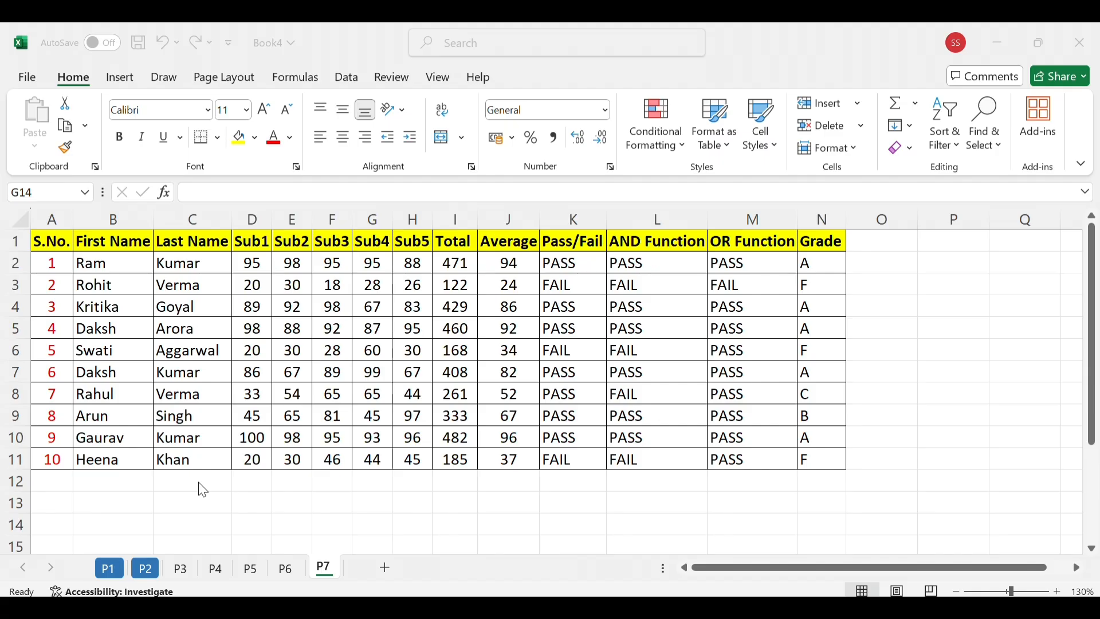
Format the range A1:N11 as a table with headers, using a blue Medium table style
{"action": "left_click", "coordinate": [50, 245]}
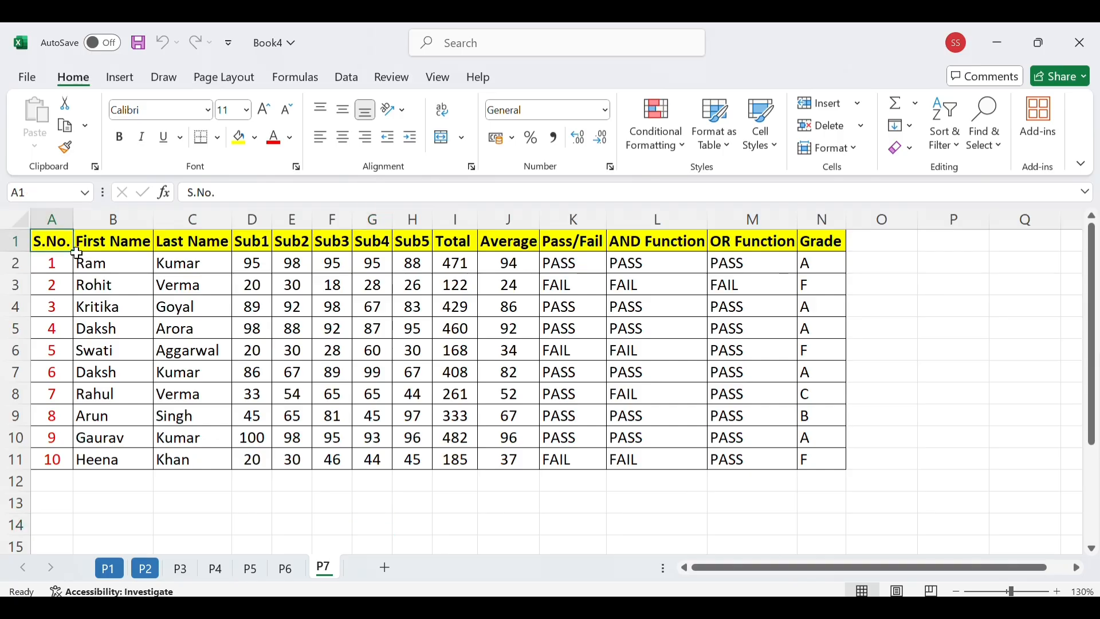
{"action": "mouse_move", "coordinate": [78, 252]}
{"action": "left_mouse_down"}
{"action": "mouse_move", "coordinate": [560, 418]}
{"action": "mouse_move", "coordinate": [750, 438]}
{"action": "mouse_move", "coordinate": [818, 460]}
{"action": "left_mouse_up"}
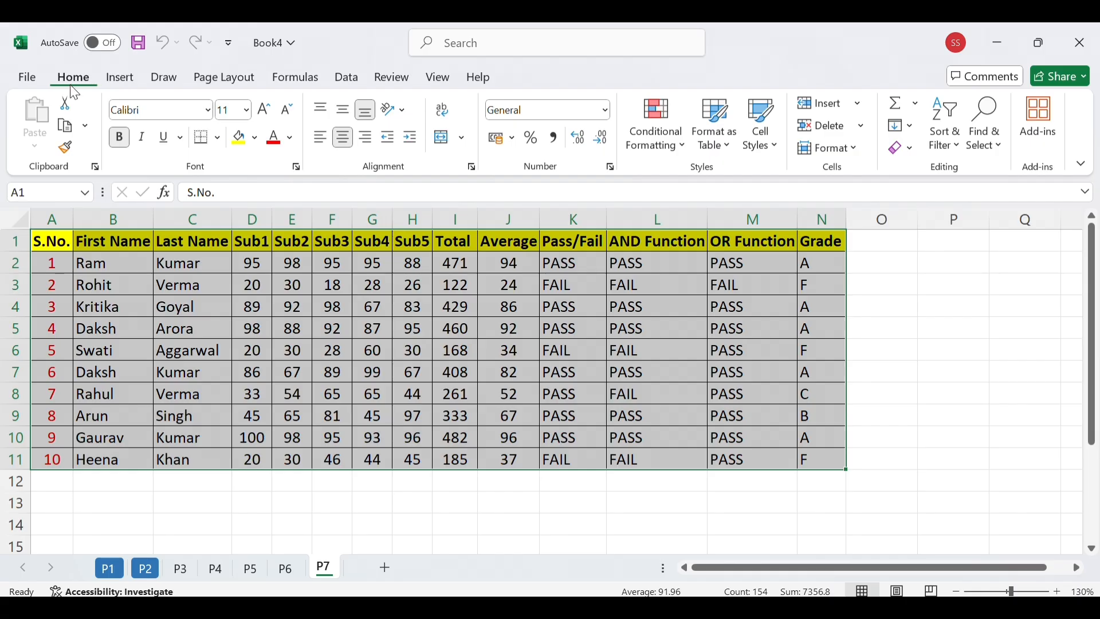
{"action": "left_click", "coordinate": [729, 155]}
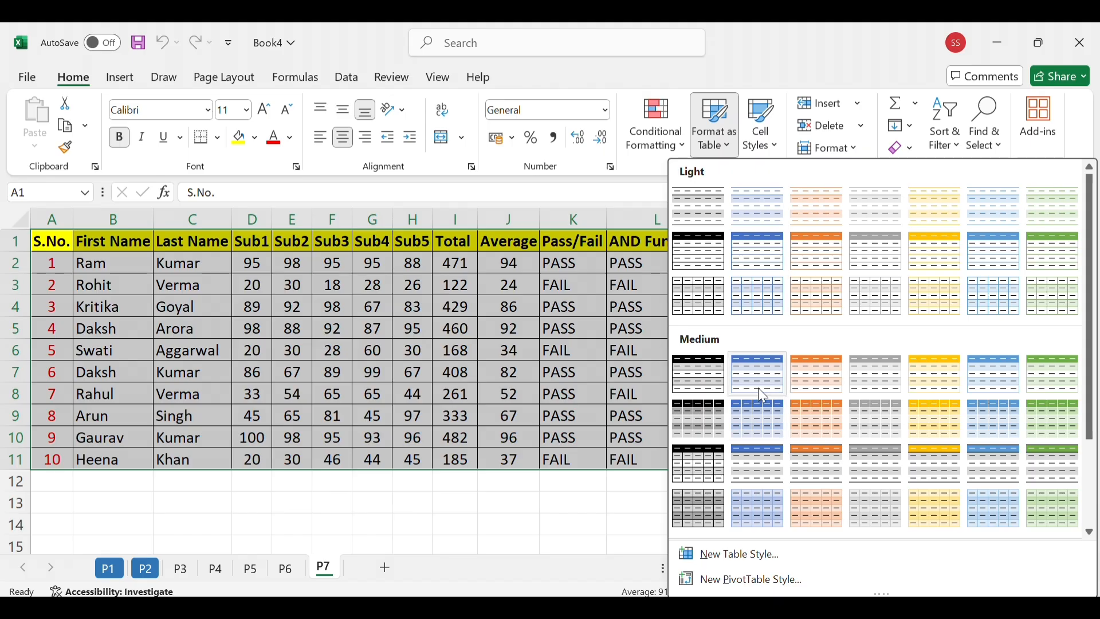
{"action": "left_click", "coordinate": [755, 430]}
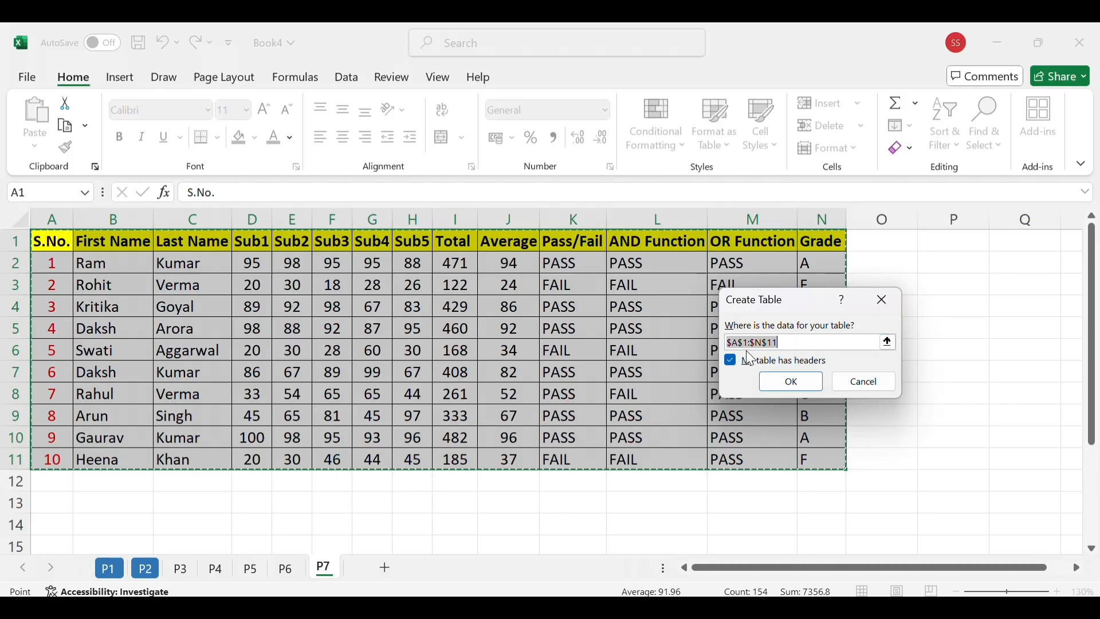
{"action": "left_click", "coordinate": [791, 382]}
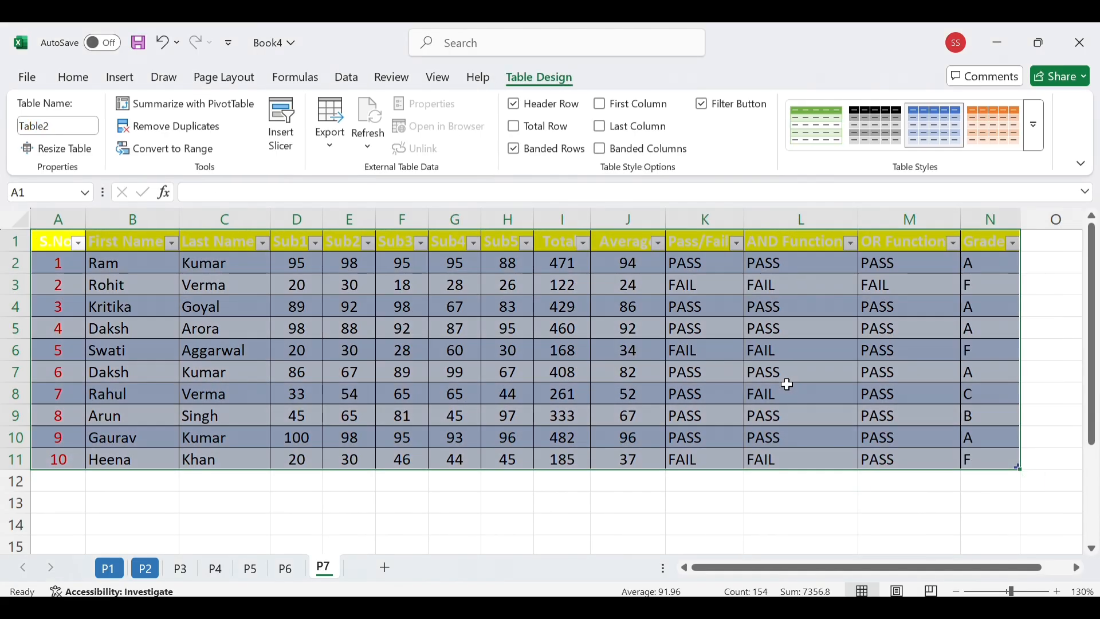
{"action": "left_click", "coordinate": [552, 524]}
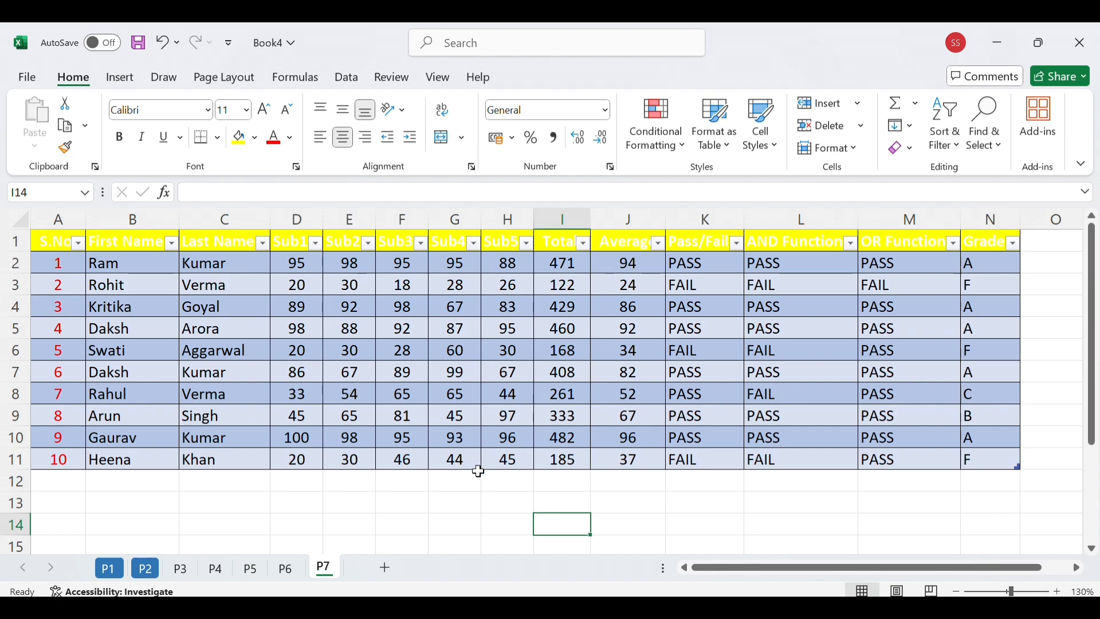
Examine the sort and filter options of the First Name column, keeping all entries selected
{"action": "left_click", "coordinate": [174, 250]}
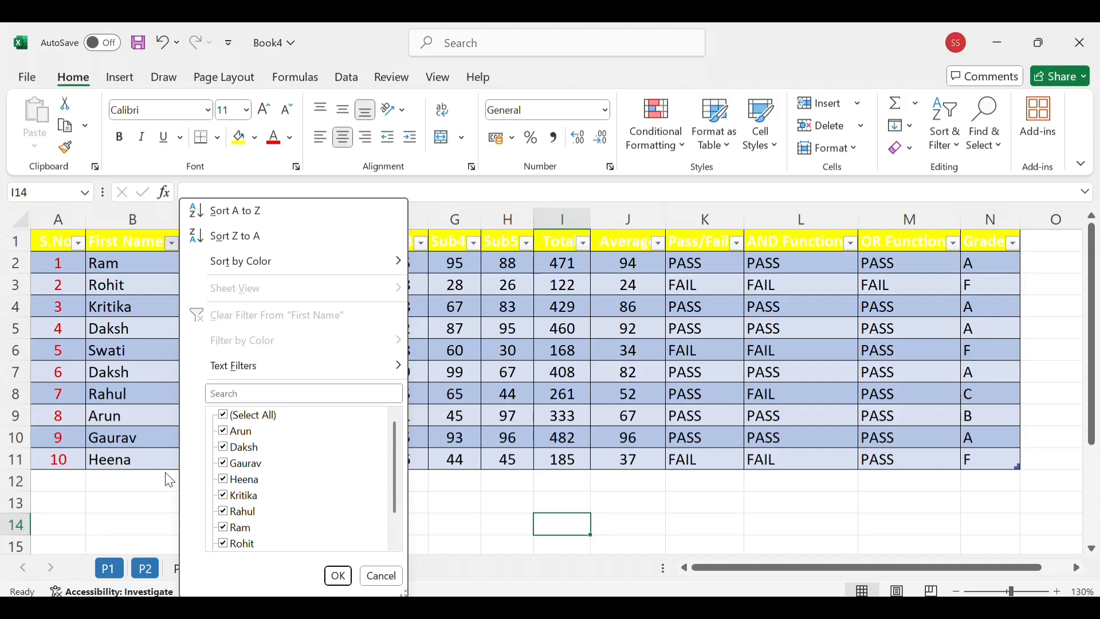
{"action": "left_click", "coordinate": [342, 577]}
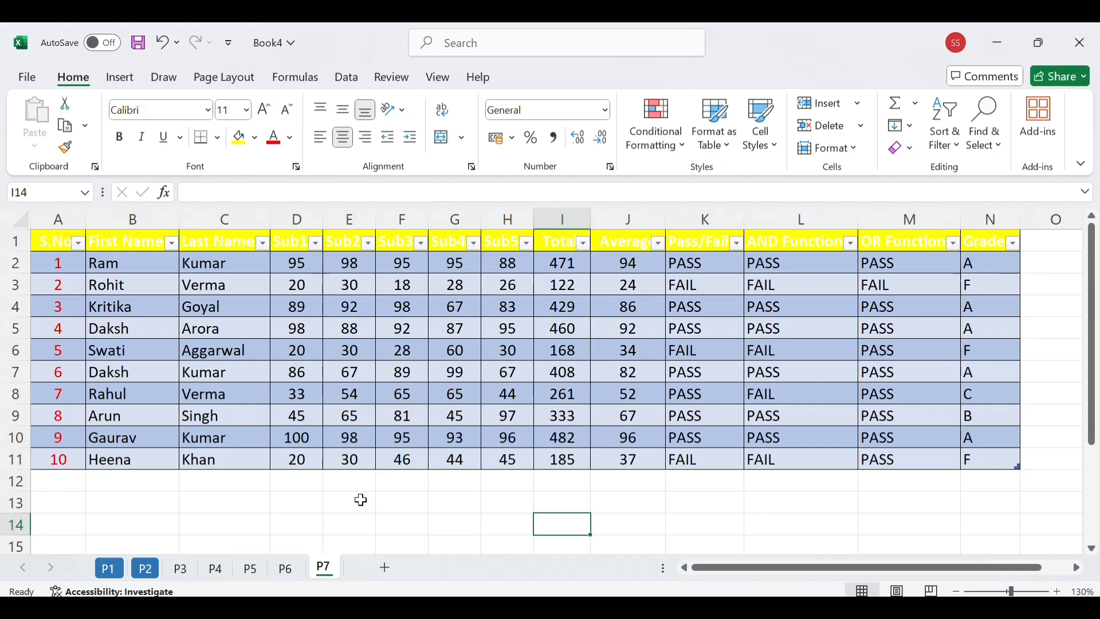
Add a record in row 12 with serial number 11 and the student's first and last name
{"action": "left_click", "coordinate": [66, 486]}
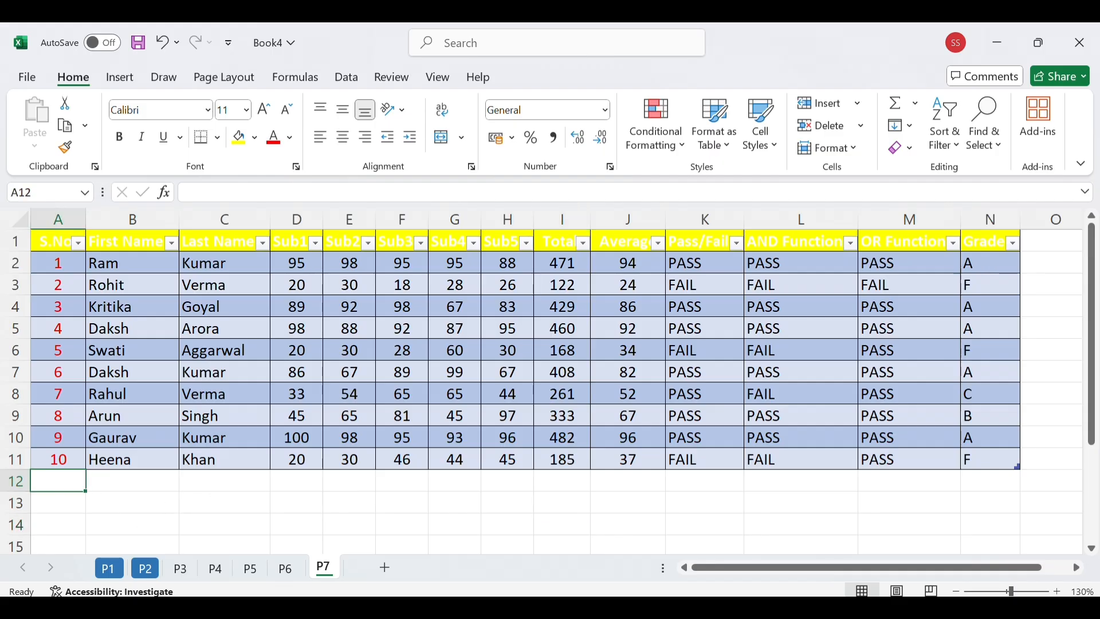
{"action": "type", "text": "11"}
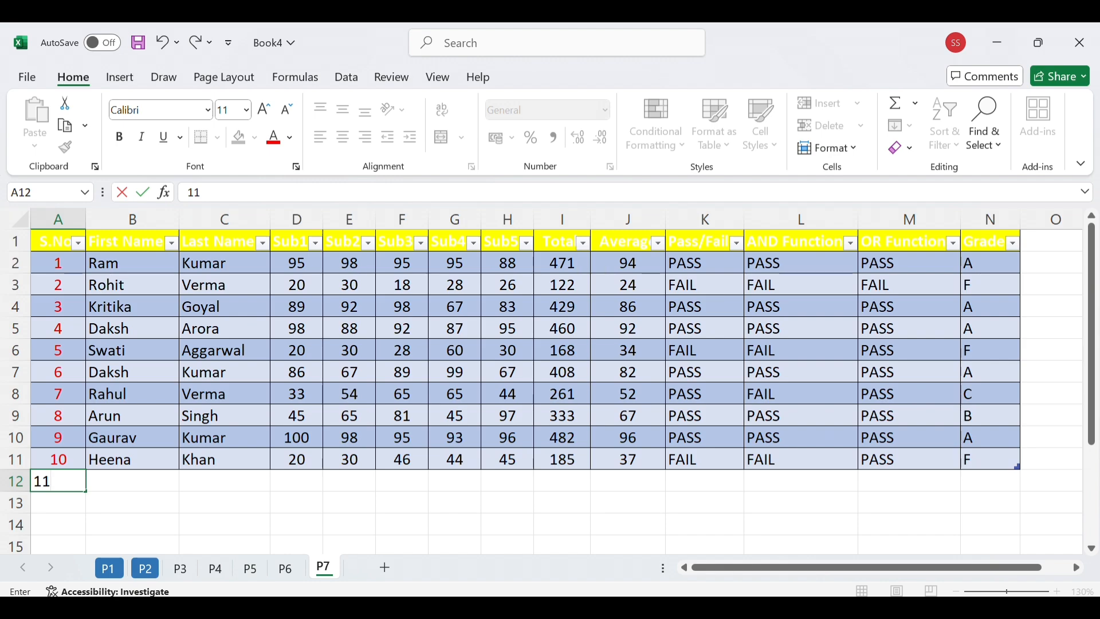
{"action": "key", "text": "Tab"}
{"action": "type", "text": "Ajay"}
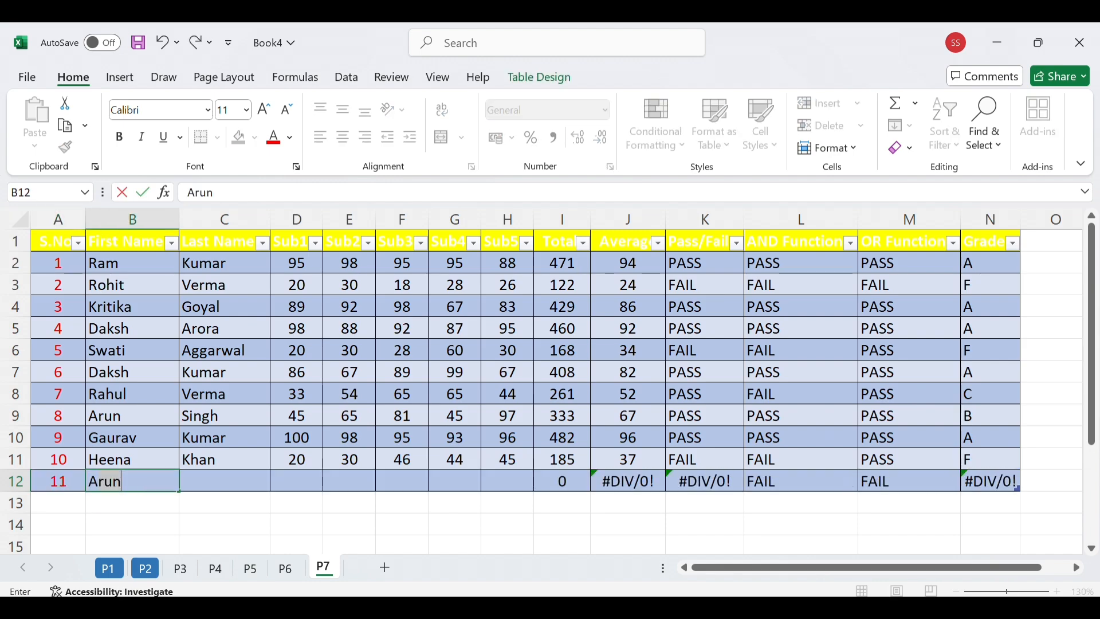
{"action": "type", "text": " S"}
{"action": "key", "text": "BackSpace"}
{"action": "key", "text": "BackSpace"}
{"action": "key", "text": "Tab"}
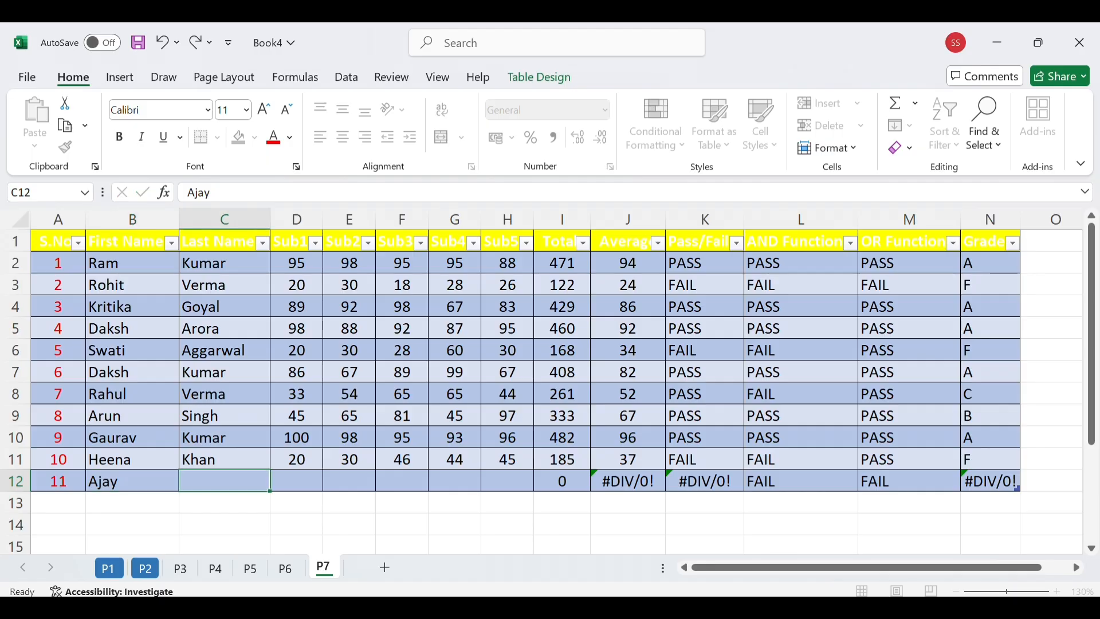
{"action": "type", "text": "Singh"}
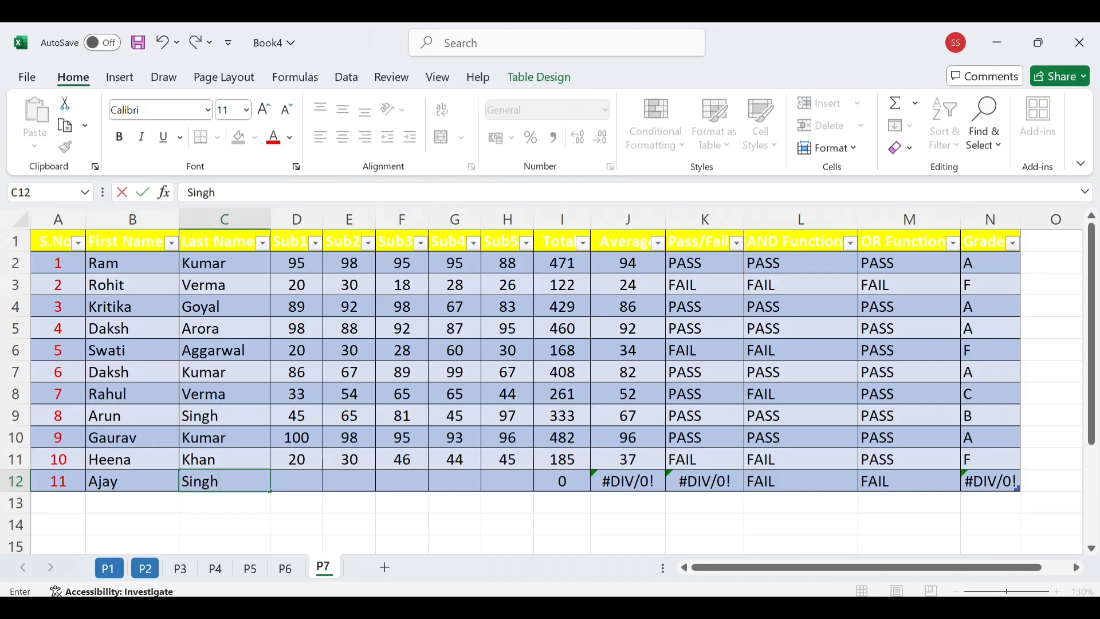
Enter the marks 65, 65, 76, 34 and 43 for Sub1 to Sub5 in row 12
{"action": "left_click", "coordinate": [292, 481]}
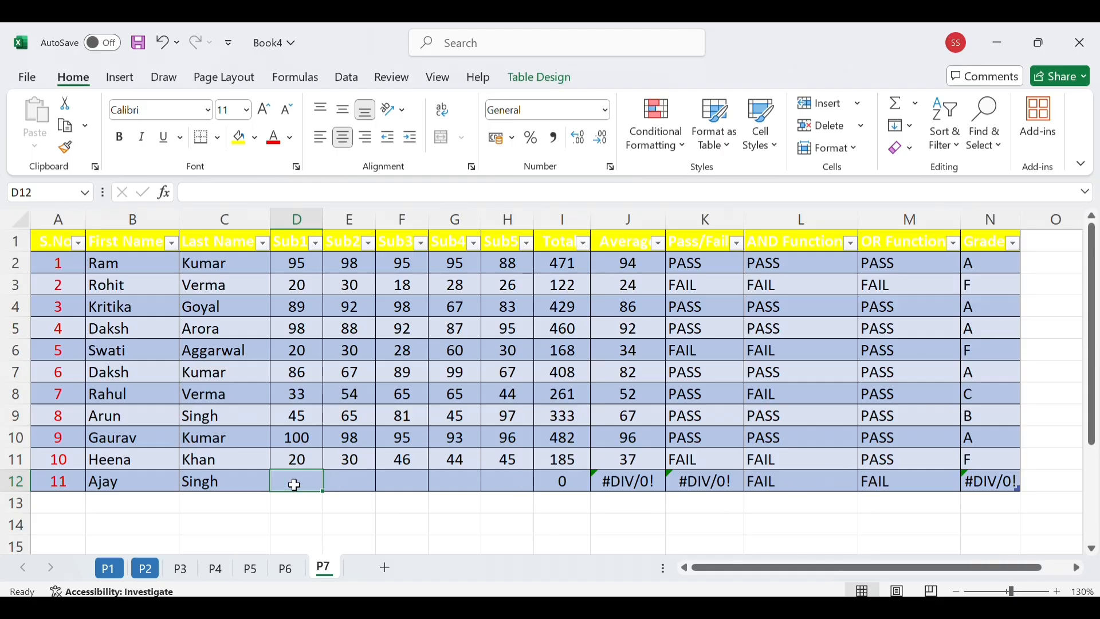
{"action": "type", "text": "65"}
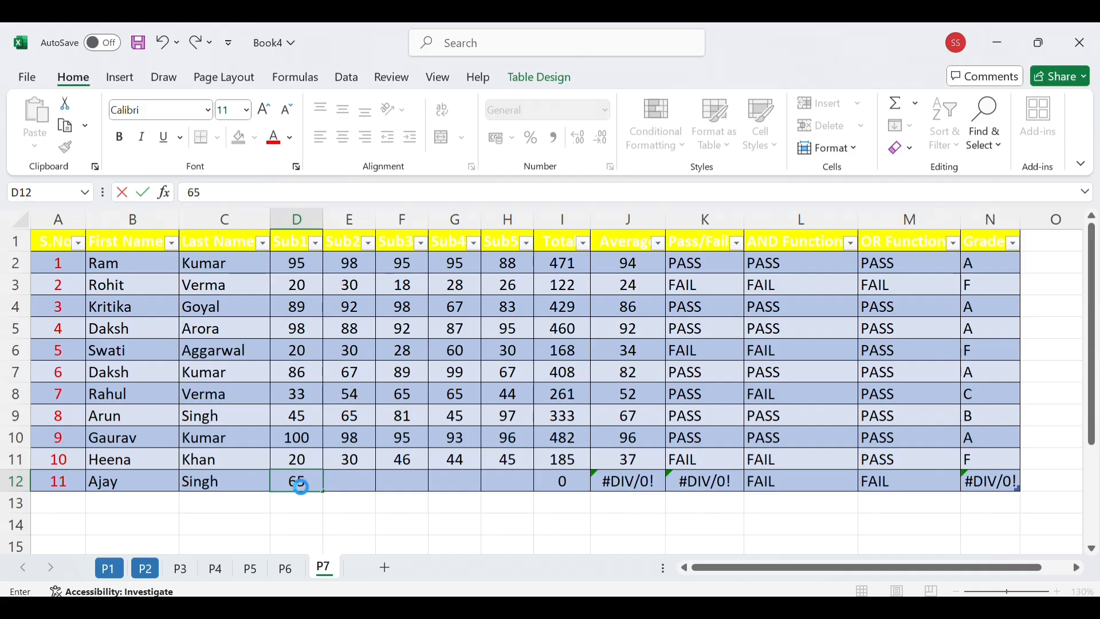
{"action": "key", "text": "Tab"}
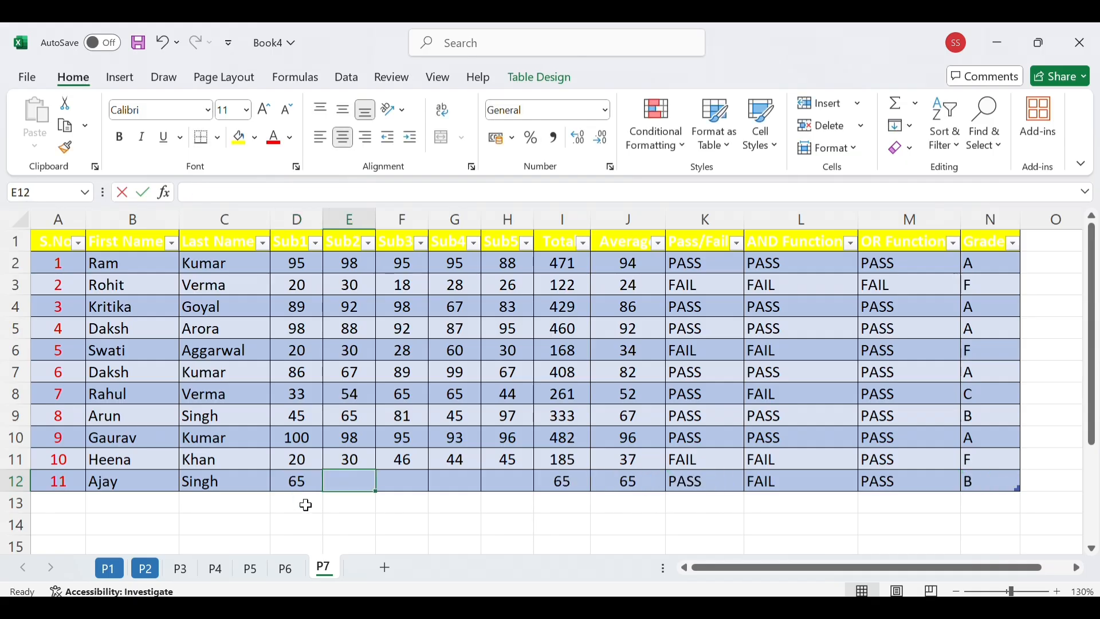
{"action": "type", "text": "65"}
{"action": "key", "text": "Tab"}
{"action": "type", "text": "76"}
{"action": "key", "text": "Tab"}
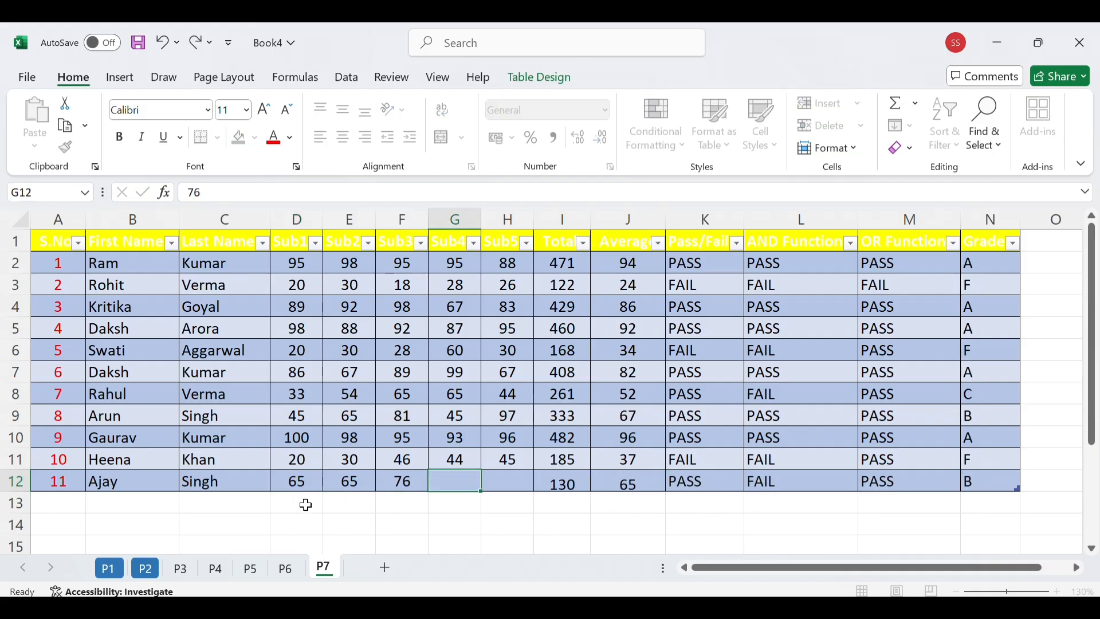
{"action": "type", "text": "34"}
{"action": "key", "text": "Tab"}
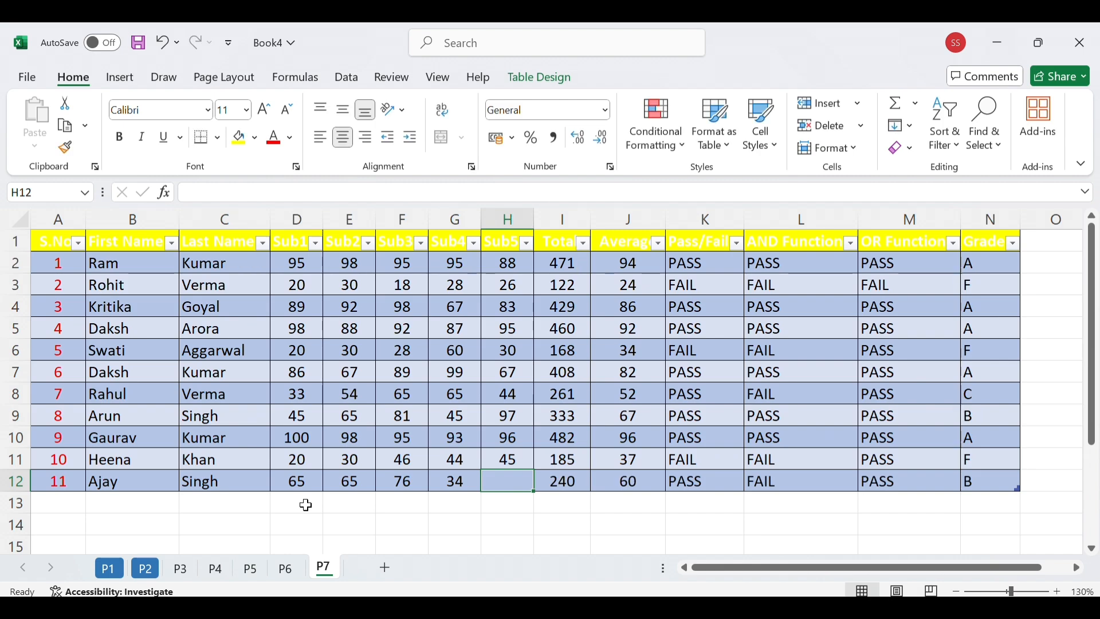
{"action": "type", "text": "43"}
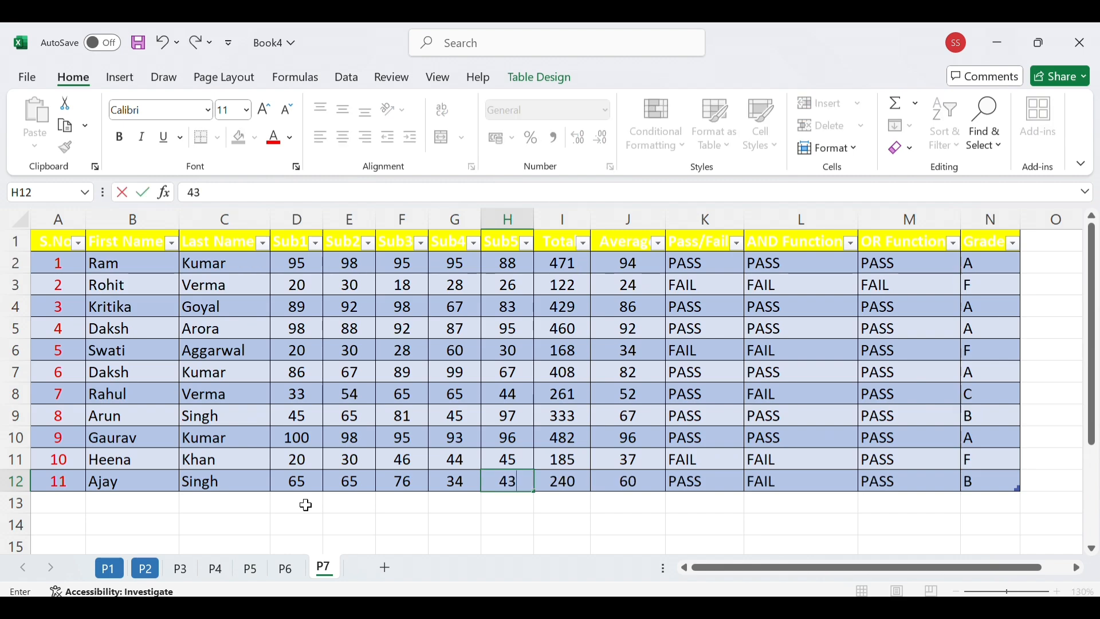
{"action": "key", "text": "Return"}
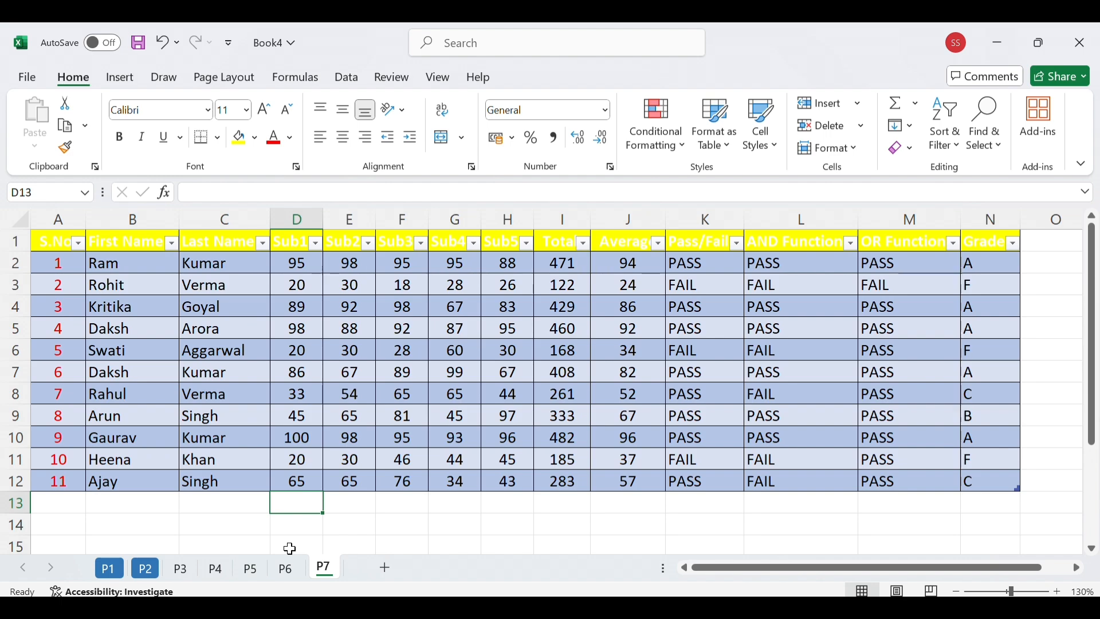
{"action": "left_click", "coordinate": [438, 521]}
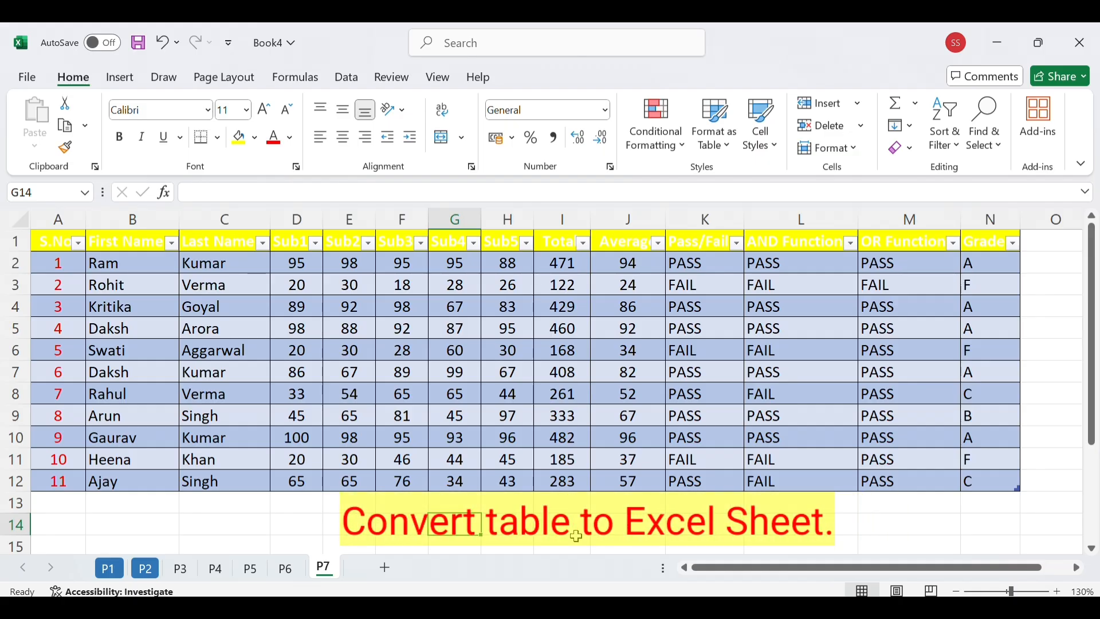
Convert the table in A1:N12 back to a normal range
{"action": "left_click", "coordinate": [47, 243]}
{"action": "left_click_drag", "start_coordinate": [102, 246], "coordinate": [1010, 477]}
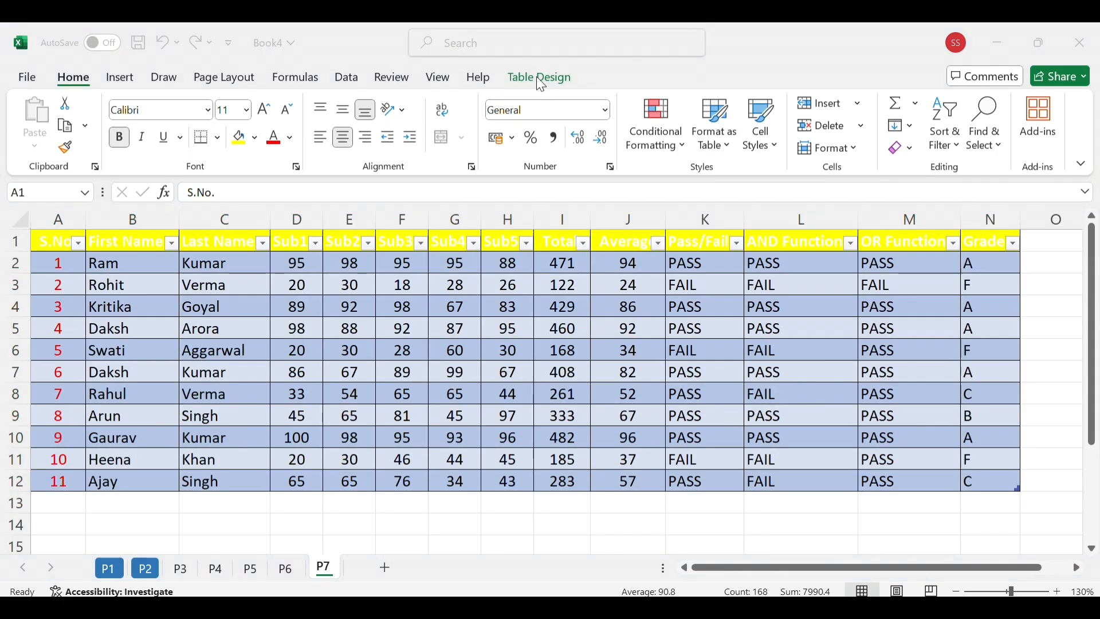
{"action": "left_click", "coordinate": [541, 79]}
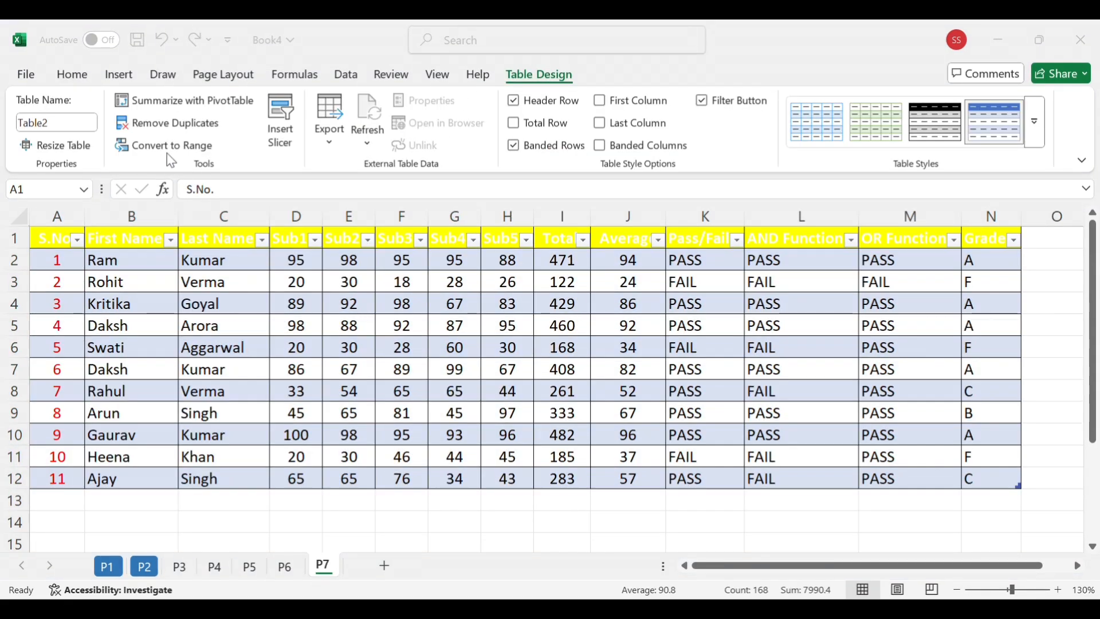
{"action": "left_click", "coordinate": [182, 150]}
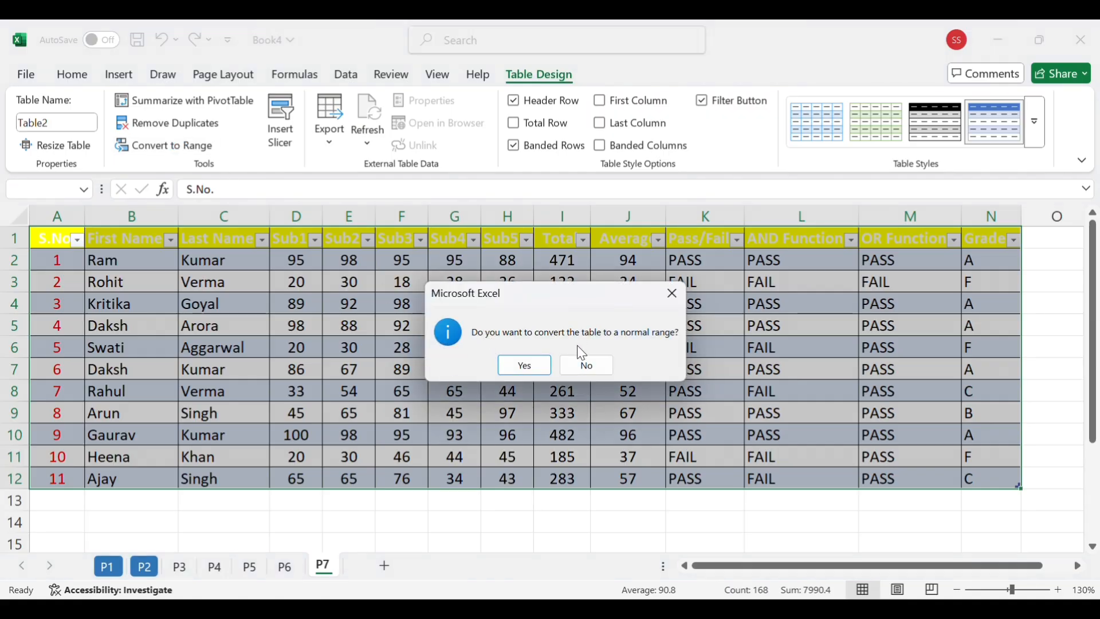
{"action": "left_click", "coordinate": [534, 362]}
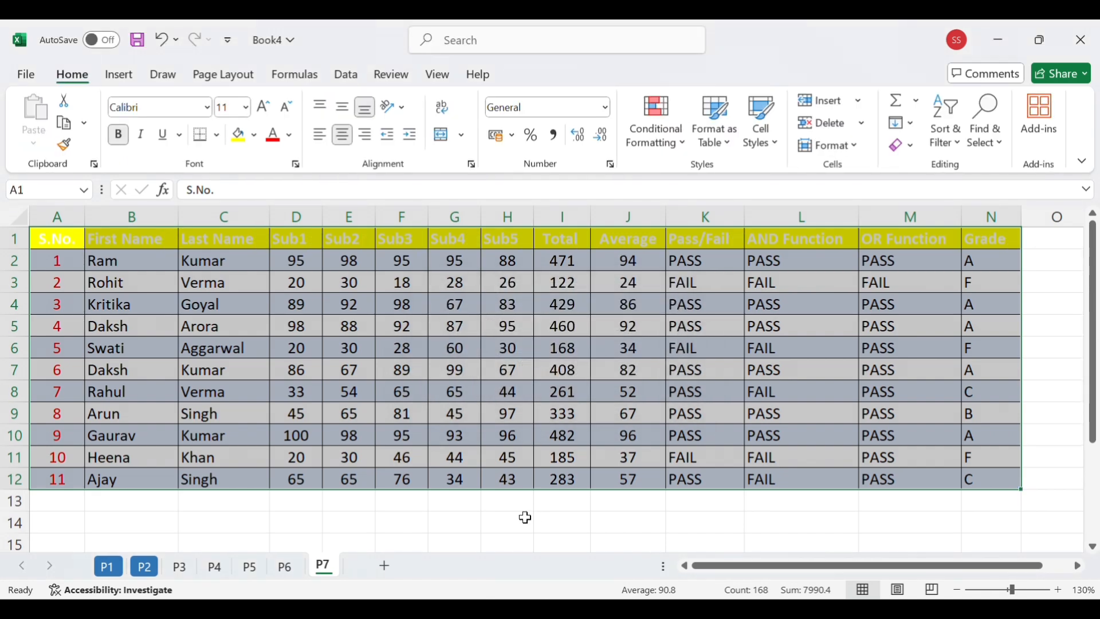
{"action": "left_click", "coordinate": [523, 518]}
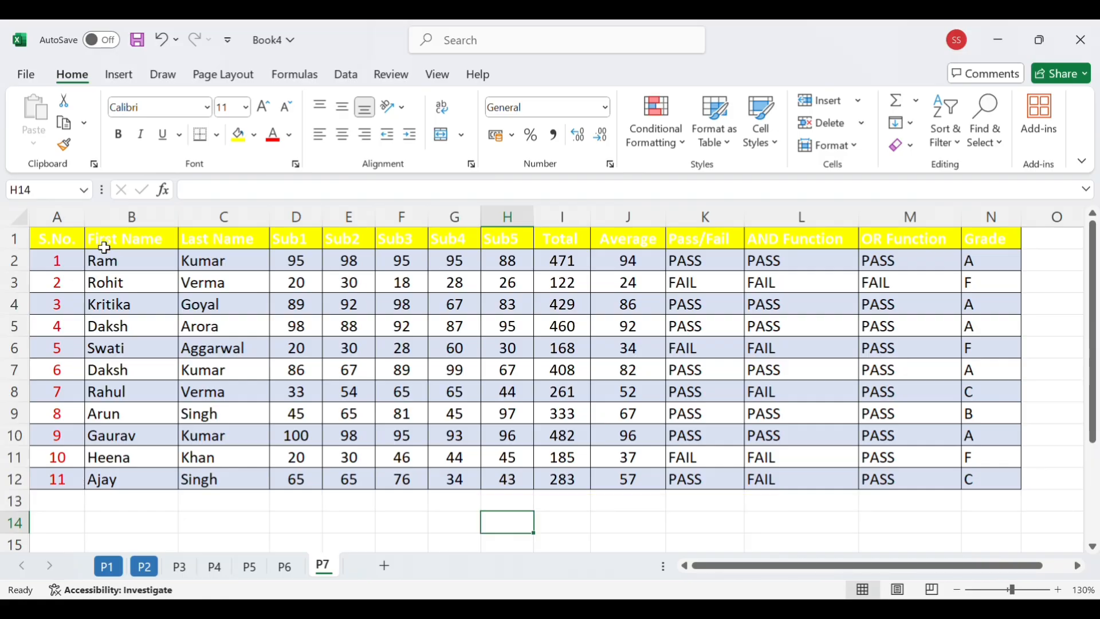
Clear all formats from the range A1:N12 while keeping its contents
{"action": "left_click_drag", "start_coordinate": [59, 238], "coordinate": [991, 485]}
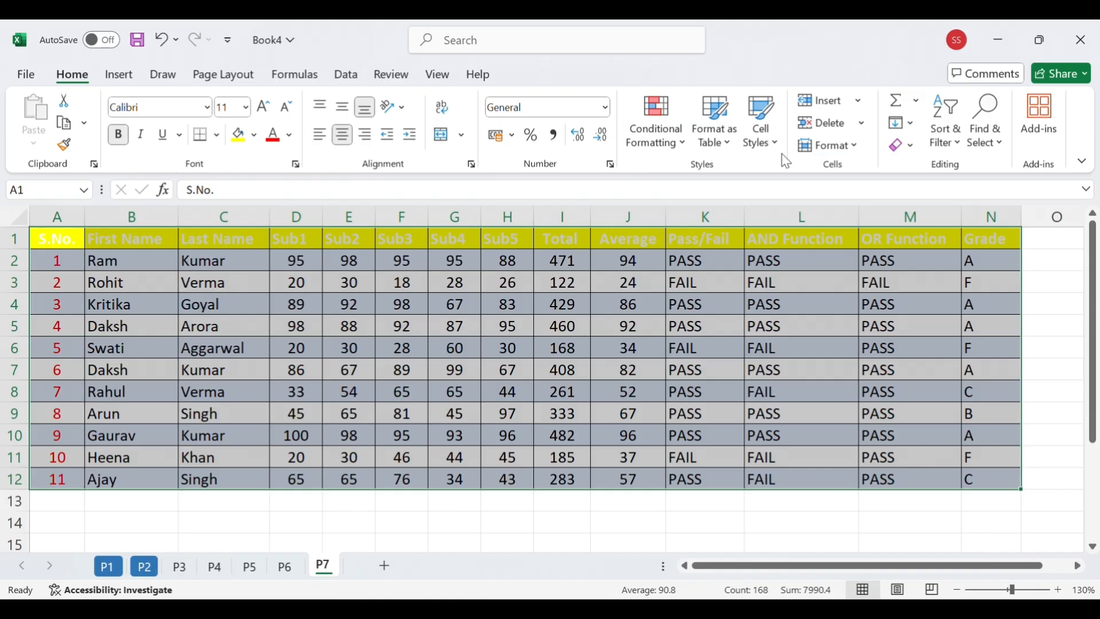
{"action": "left_click", "coordinate": [914, 147]}
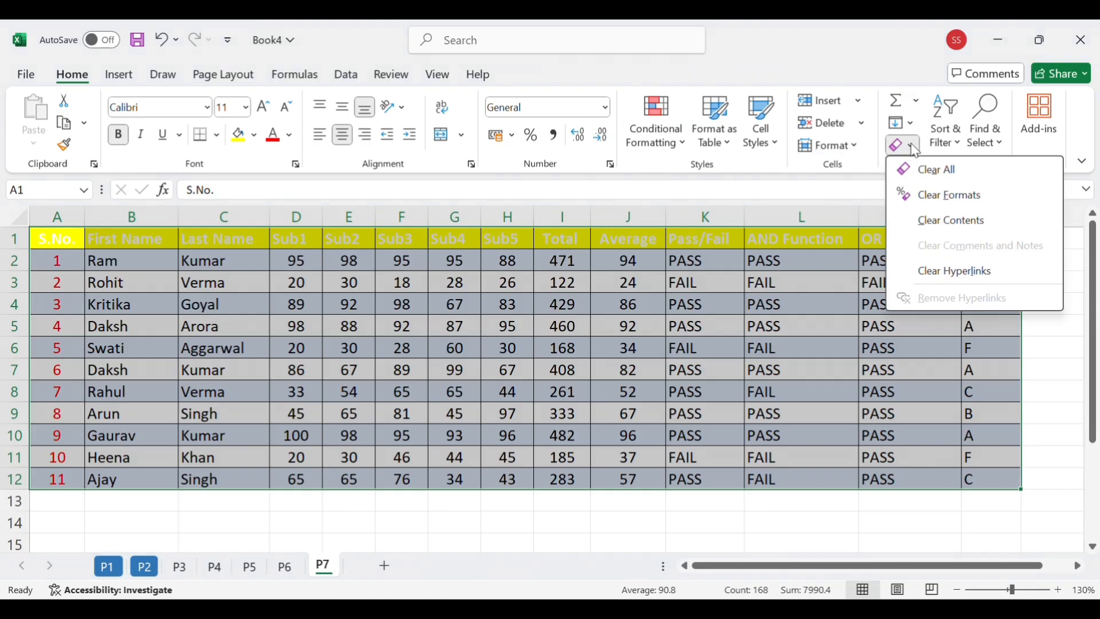
{"action": "left_click", "coordinate": [947, 197]}
{"action": "left_click", "coordinate": [539, 516]}
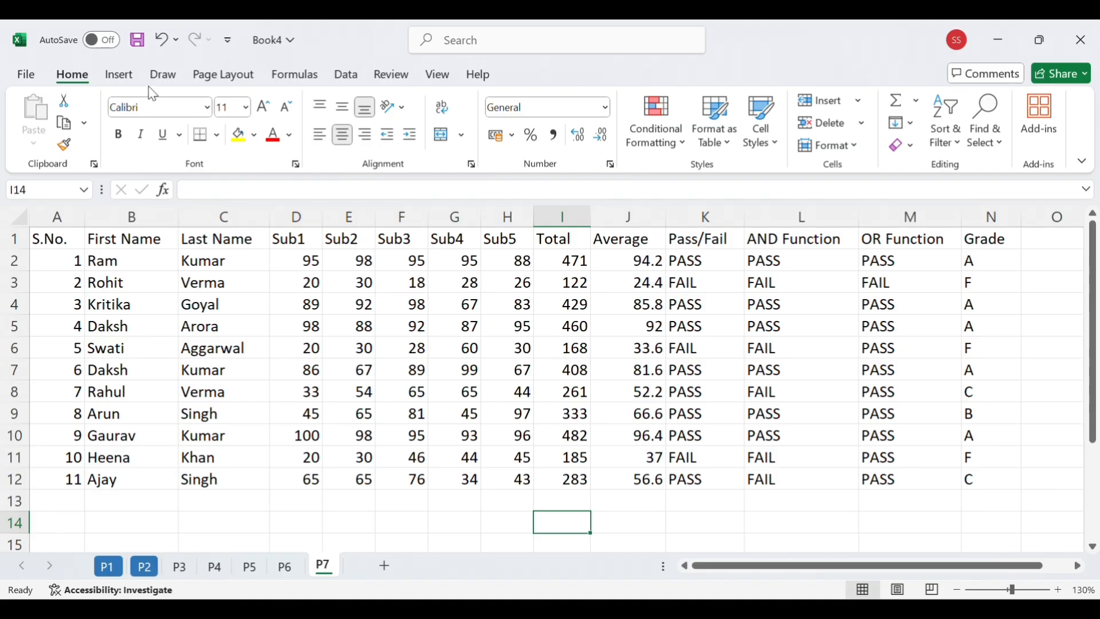
Look through the available column, bar, line and area chart types without inserting one
{"action": "left_click", "coordinate": [117, 80]}
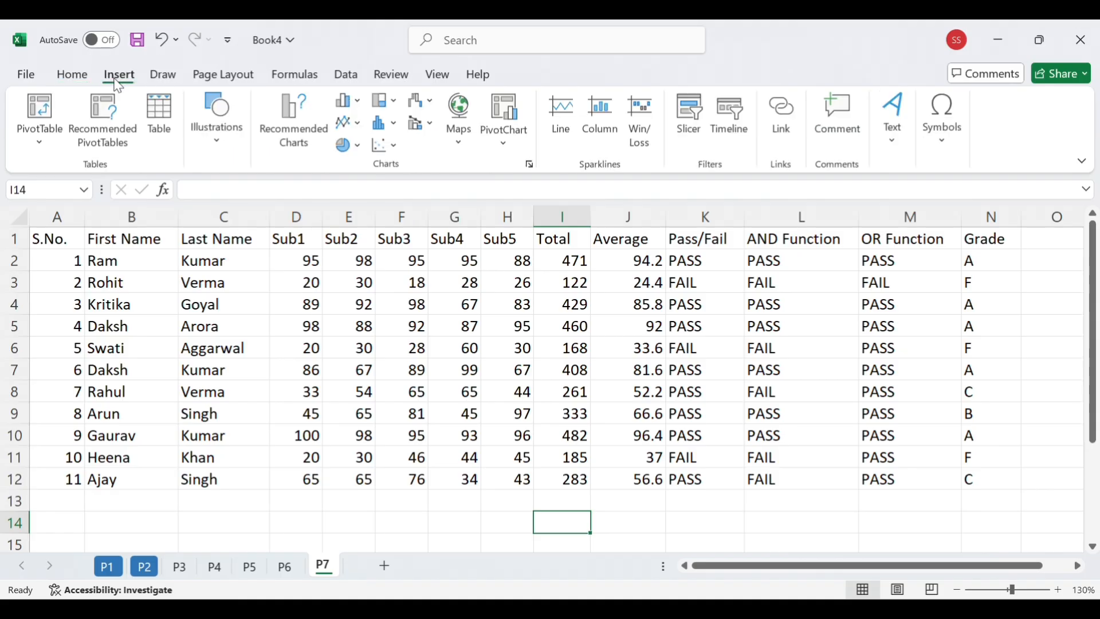
{"action": "left_click", "coordinate": [348, 102]}
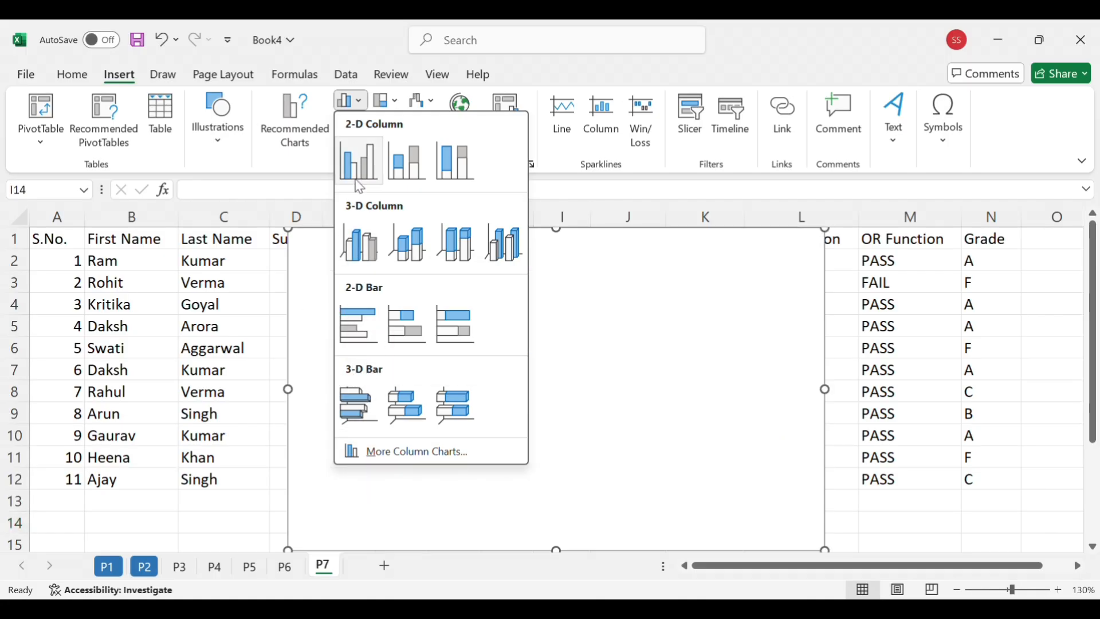
{"action": "left_click", "coordinate": [352, 24]}
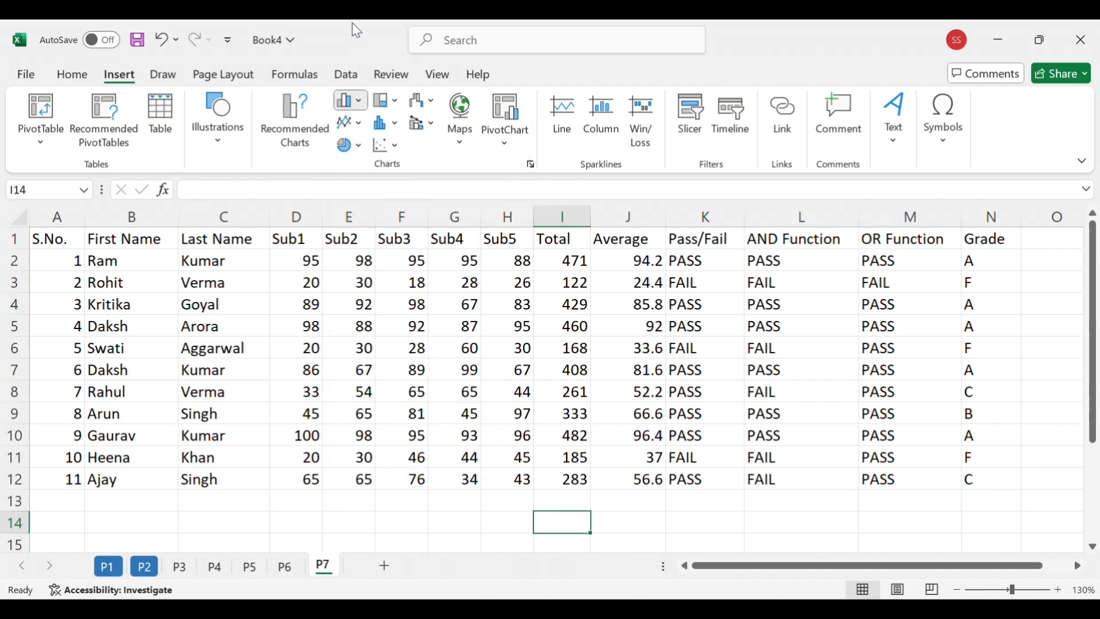
{"action": "left_click", "coordinate": [349, 124]}
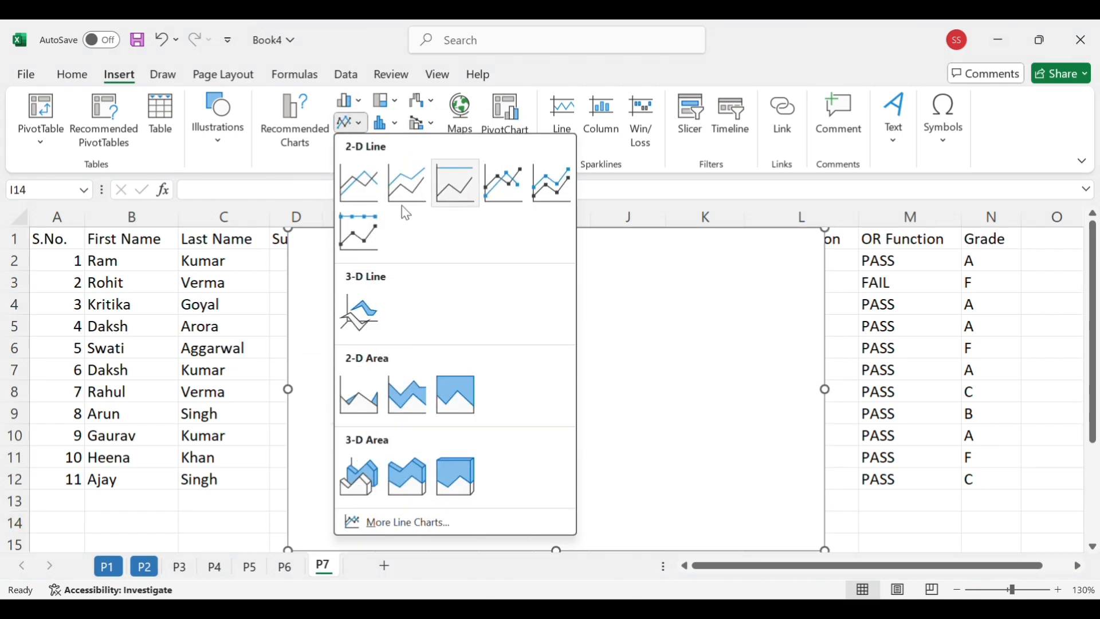
{"action": "left_click", "coordinate": [253, 511]}
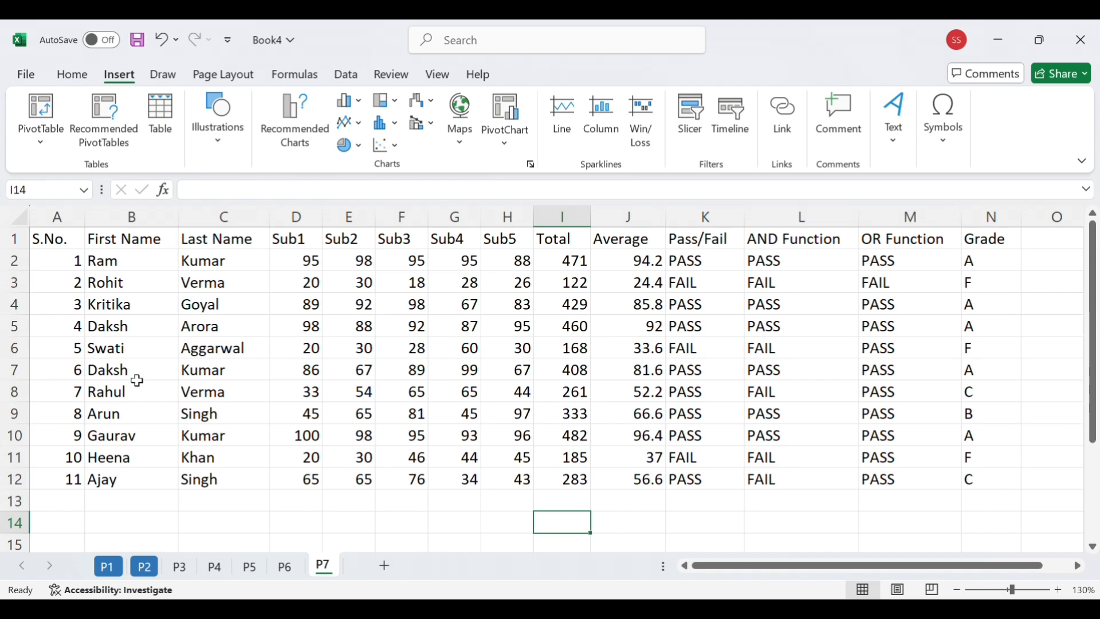
Delete the Last Name column from the marks data
{"action": "right_click", "coordinate": [224, 216]}
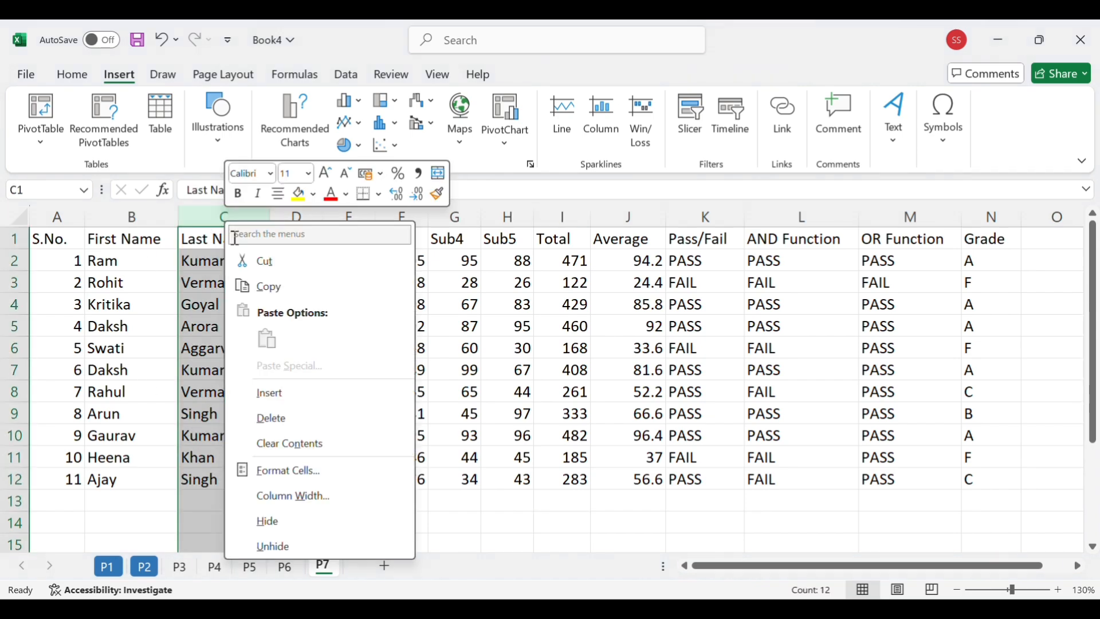
{"action": "left_click", "coordinate": [273, 424]}
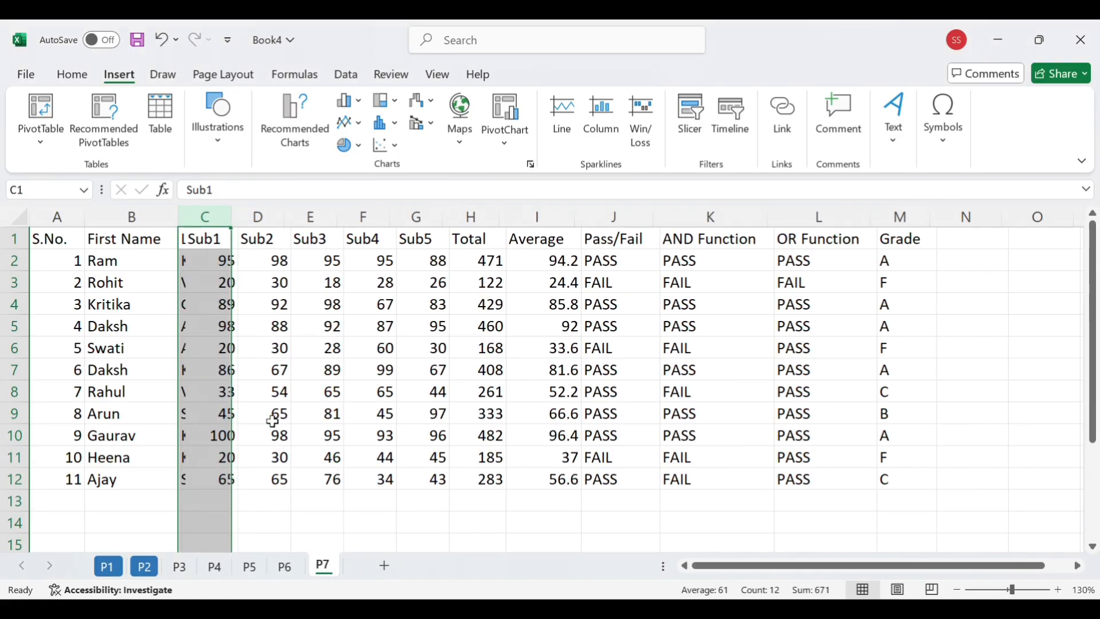
{"action": "left_click", "coordinate": [125, 498]}
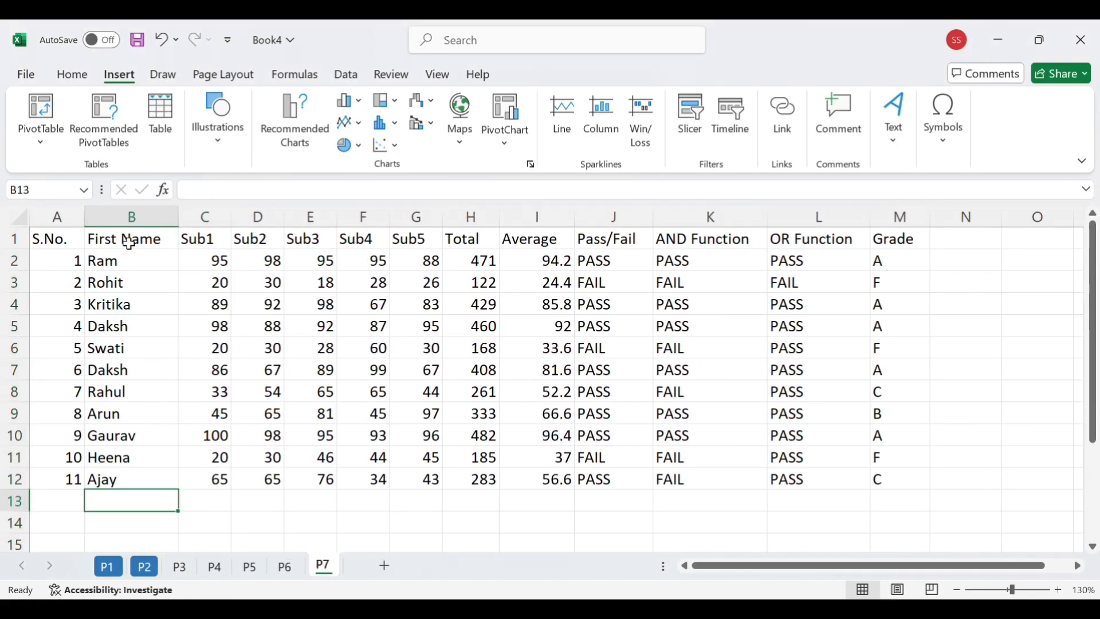
Insert a 2-D clustered column chart of the first names and the Sub1 to Sub5 marks in B1:G12
{"action": "left_click_drag", "start_coordinate": [128, 242], "coordinate": [408, 476]}
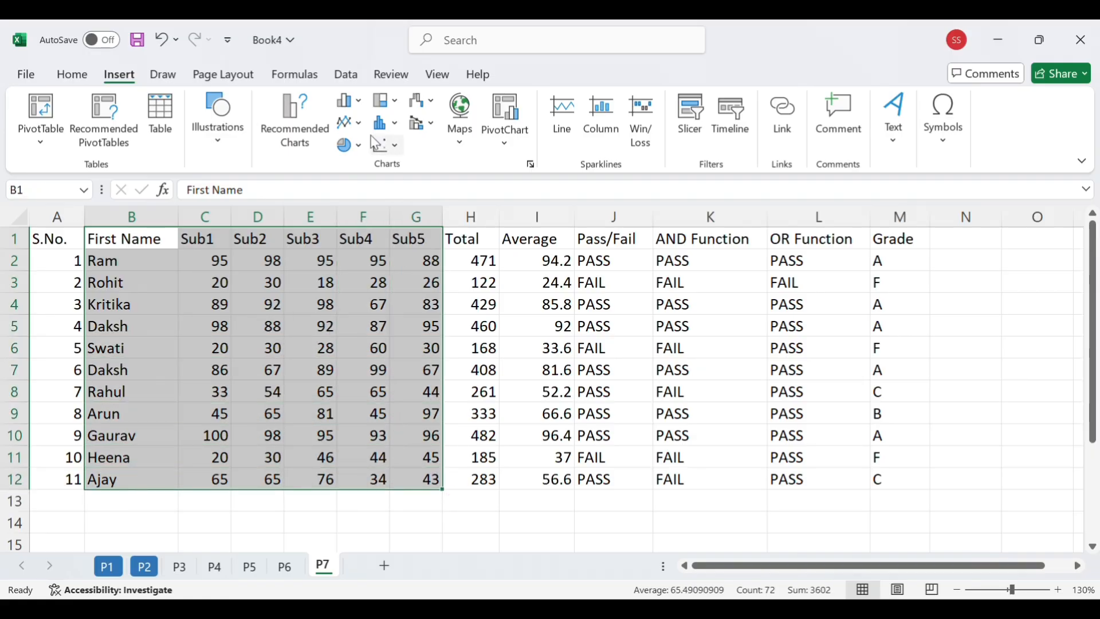
{"action": "left_click", "coordinate": [348, 102]}
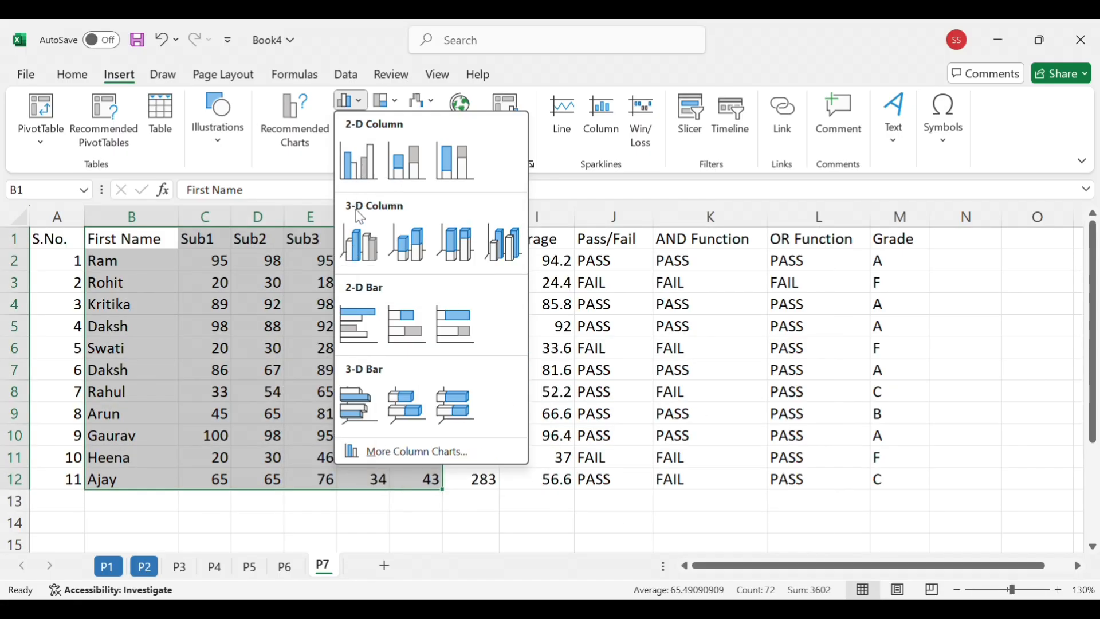
{"action": "left_click", "coordinate": [365, 175]}
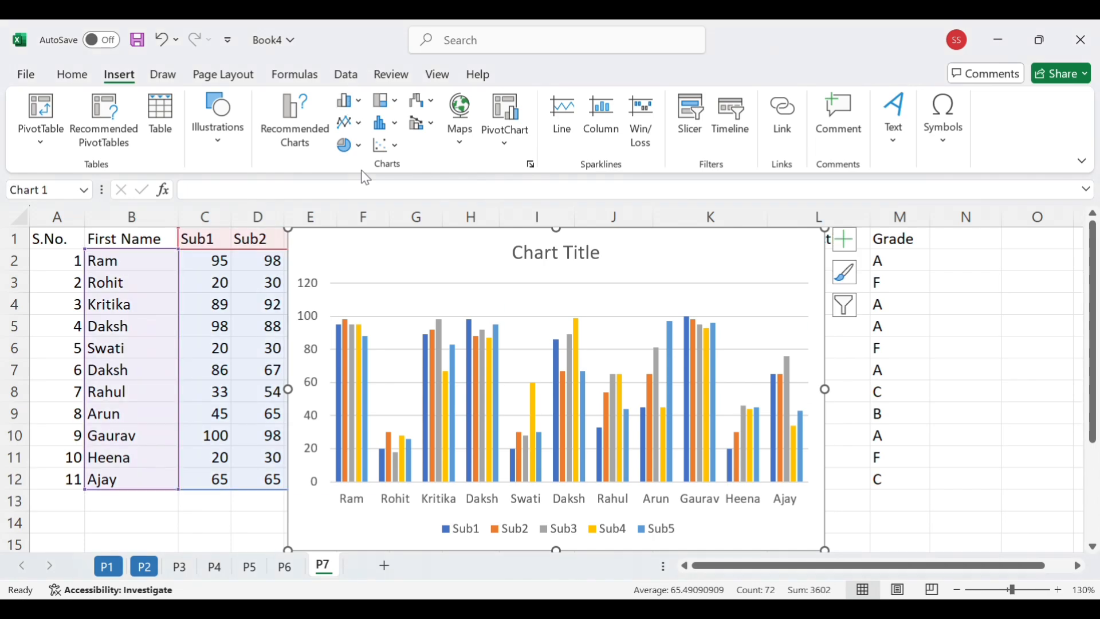
Apply quick Layout 5 to the column chart, with a data table and a vertical axis title
{"action": "left_click", "coordinate": [466, 284]}
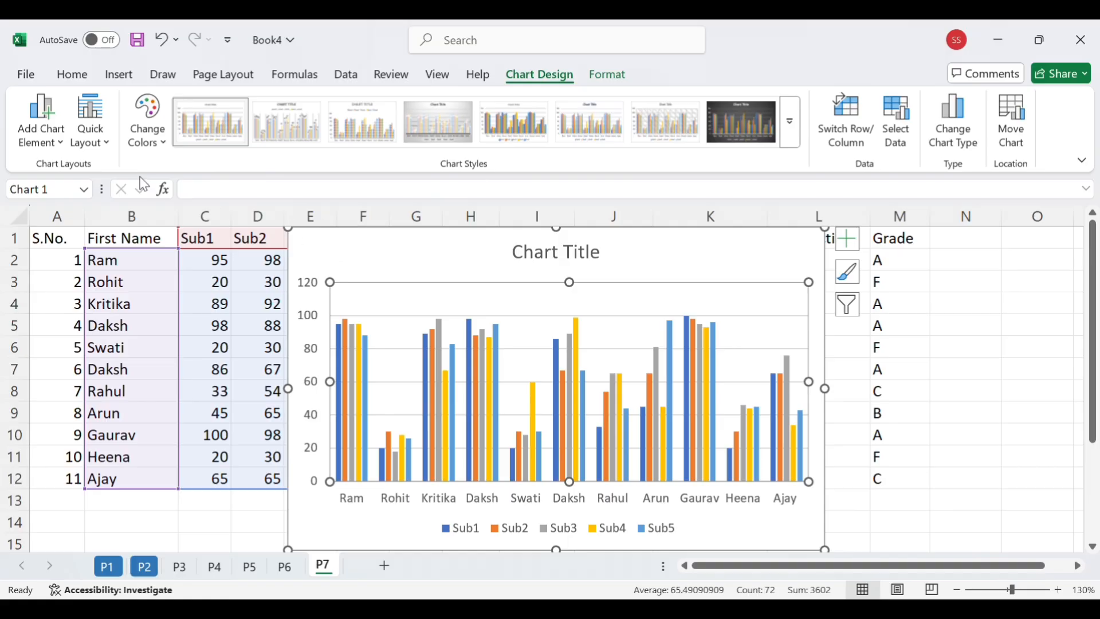
{"action": "left_click", "coordinate": [106, 144]}
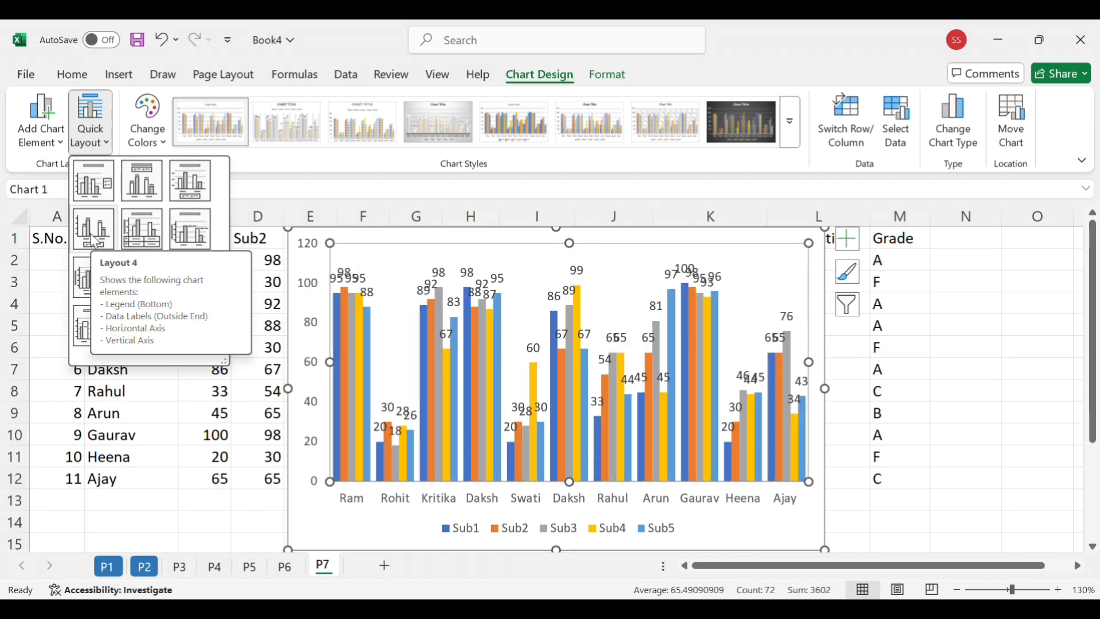
{"action": "left_click", "coordinate": [152, 228]}
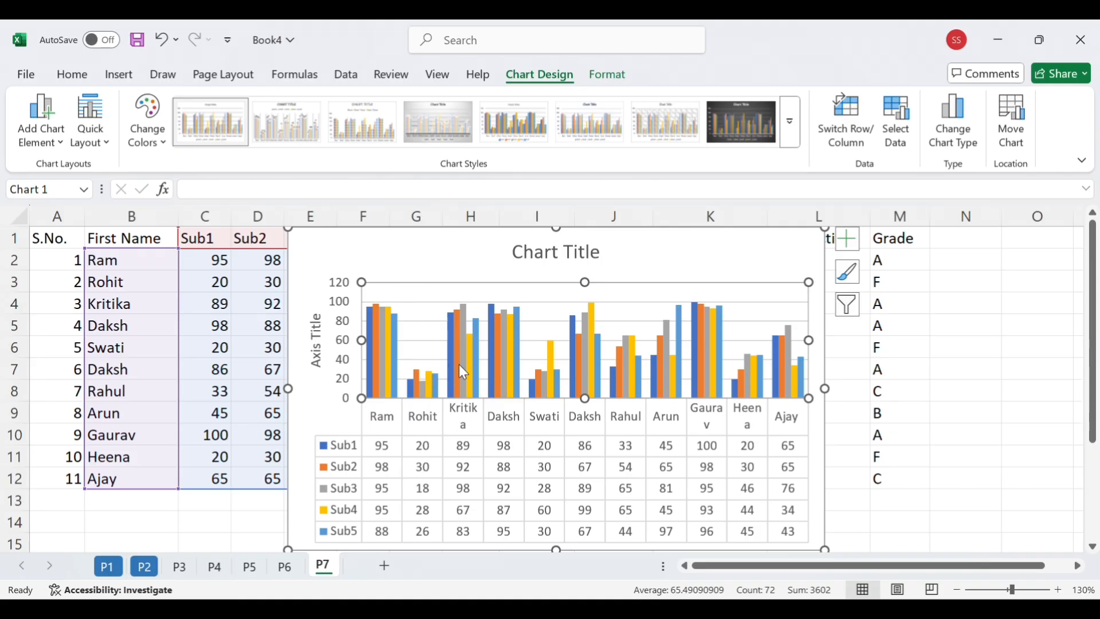
{"action": "mouse_move", "coordinate": [464, 349]}
{"action": "left_click", "coordinate": [107, 145]}
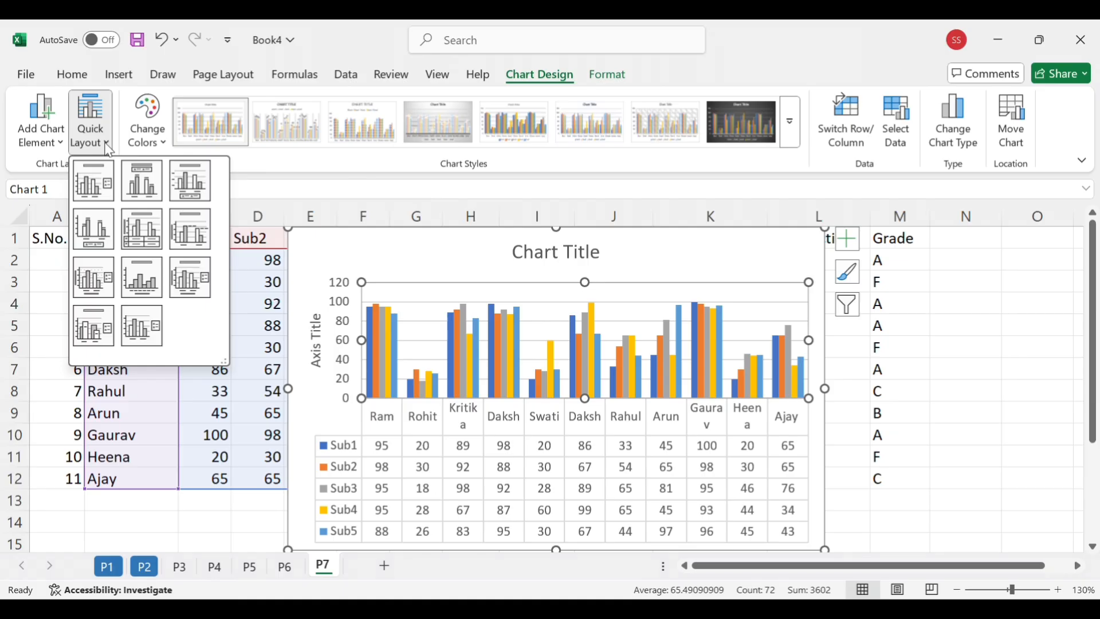
{"action": "left_click", "coordinate": [269, 191]}
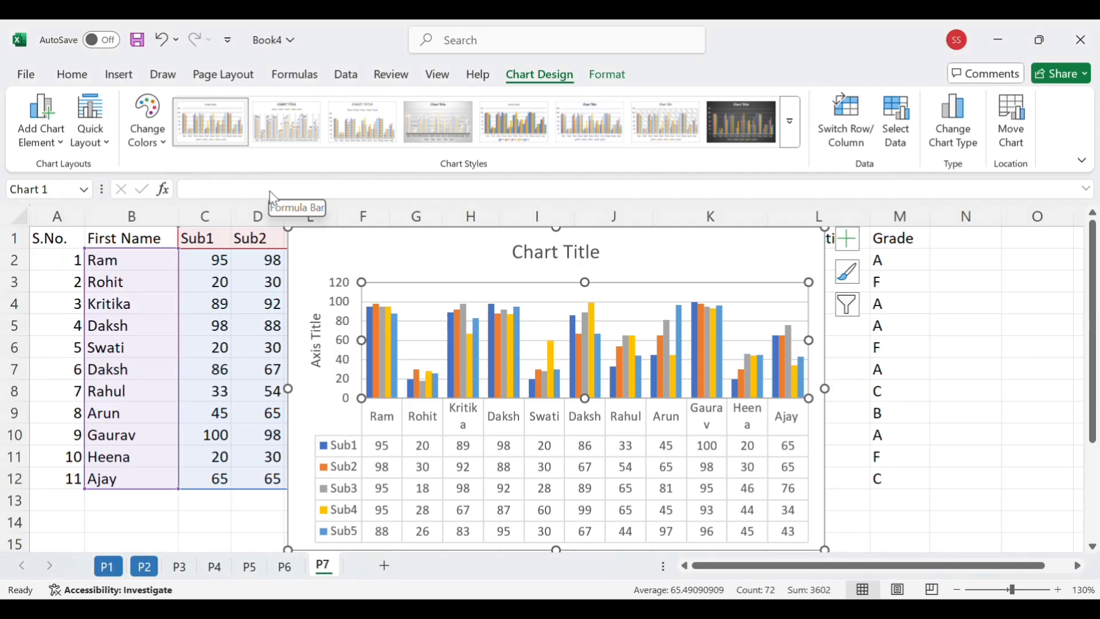
Try Colorful Palette 3 on the column chart and restore the first colorful palette
{"action": "left_click", "coordinate": [163, 147]}
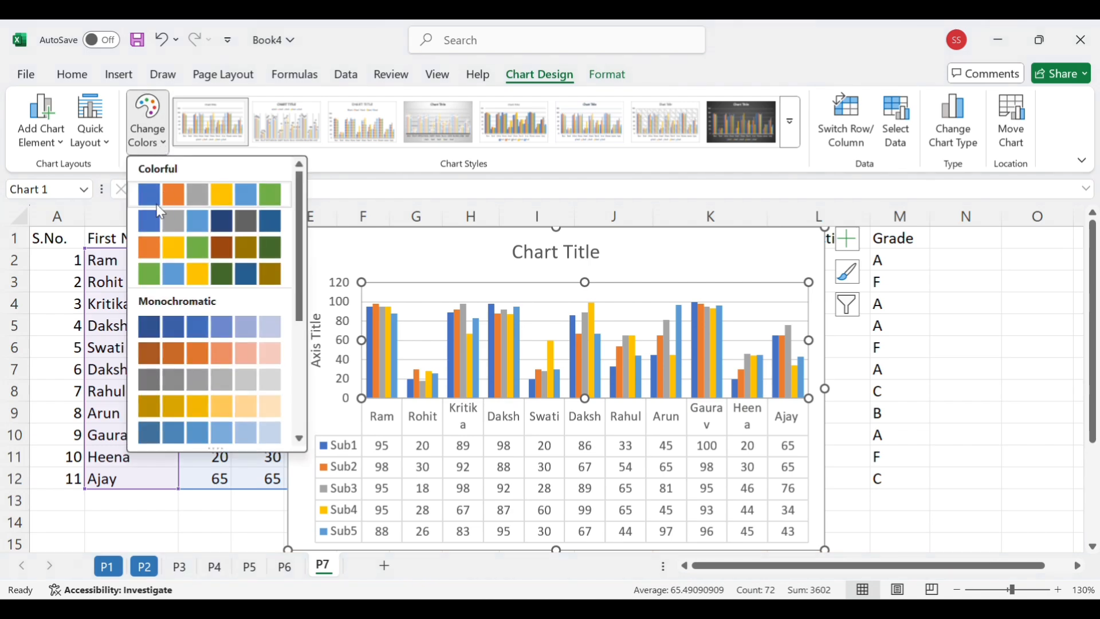
{"action": "left_click", "coordinate": [148, 247]}
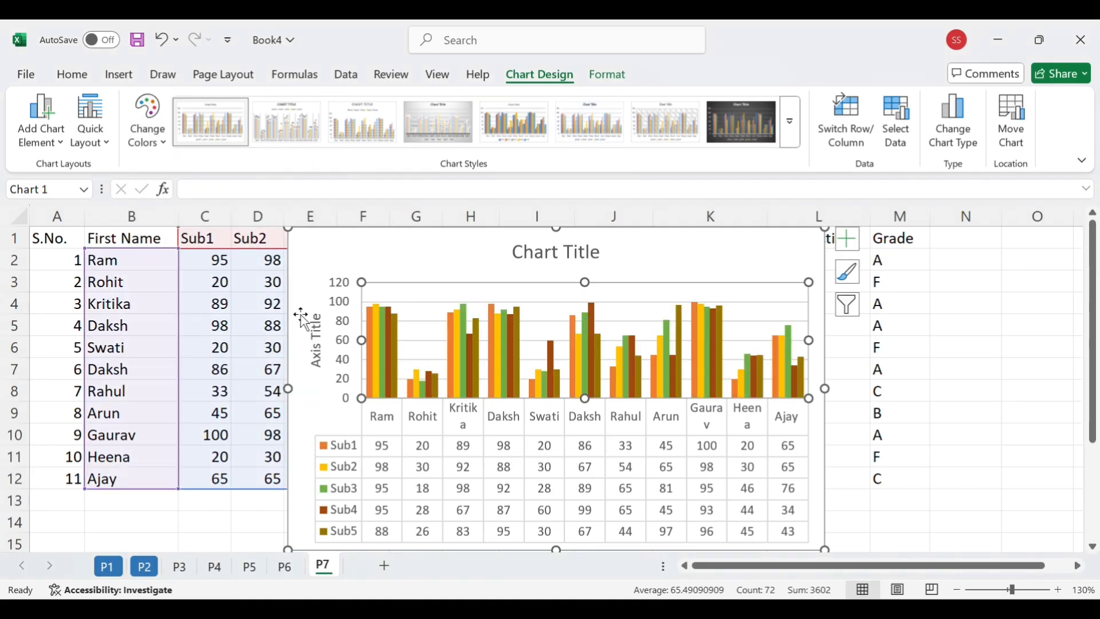
{"action": "left_click", "coordinate": [162, 150]}
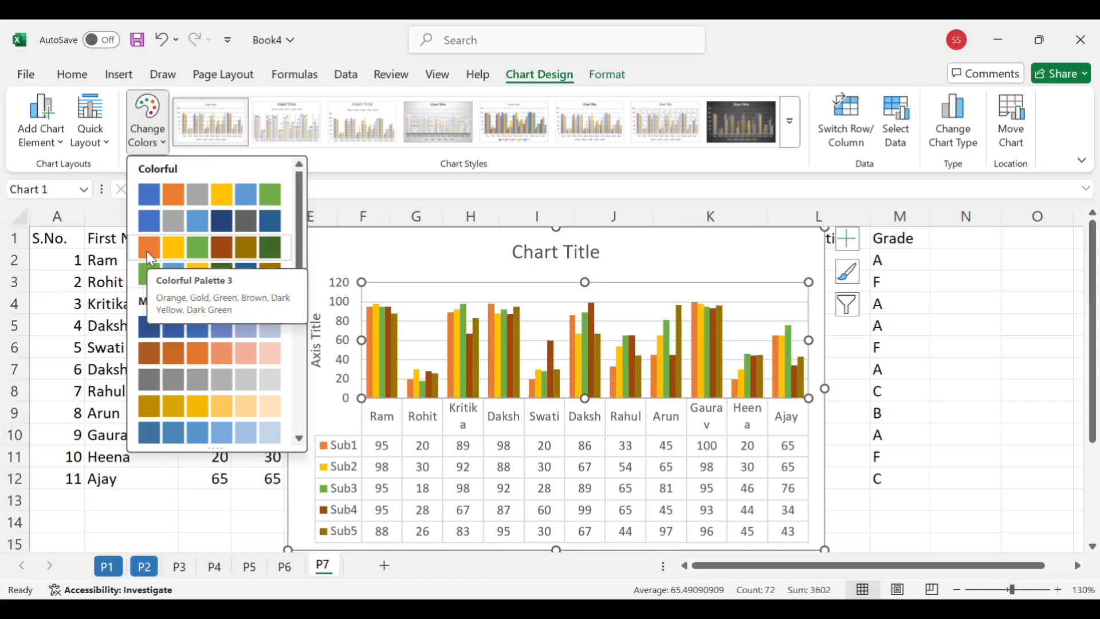
{"action": "left_click", "coordinate": [149, 195]}
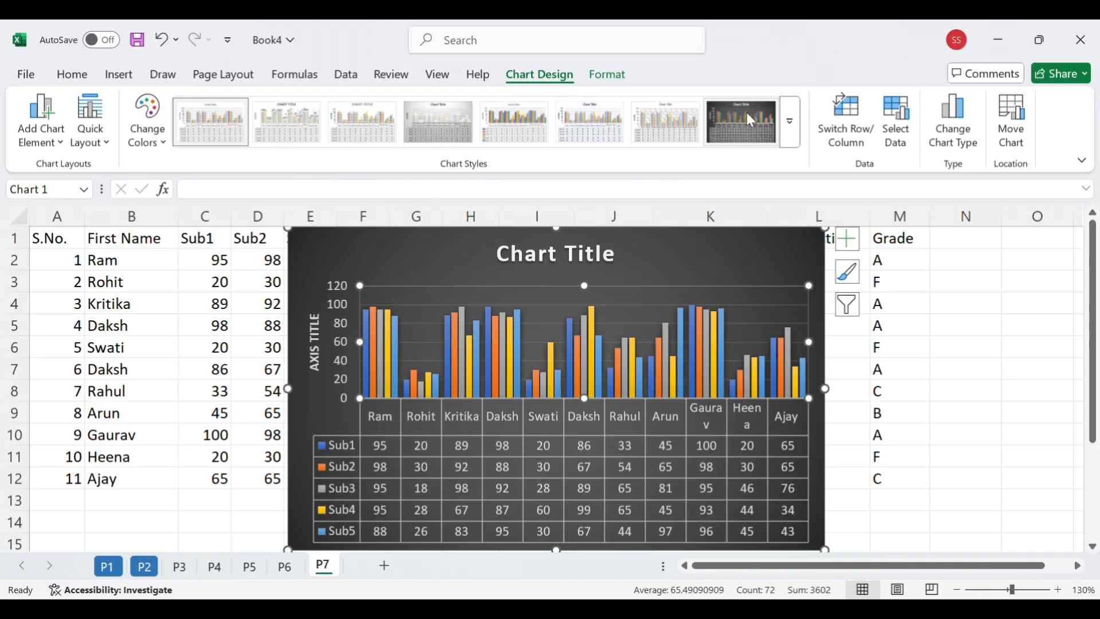
Apply the chart style with the dark background to the column chart
{"action": "left_click", "coordinate": [749, 118]}
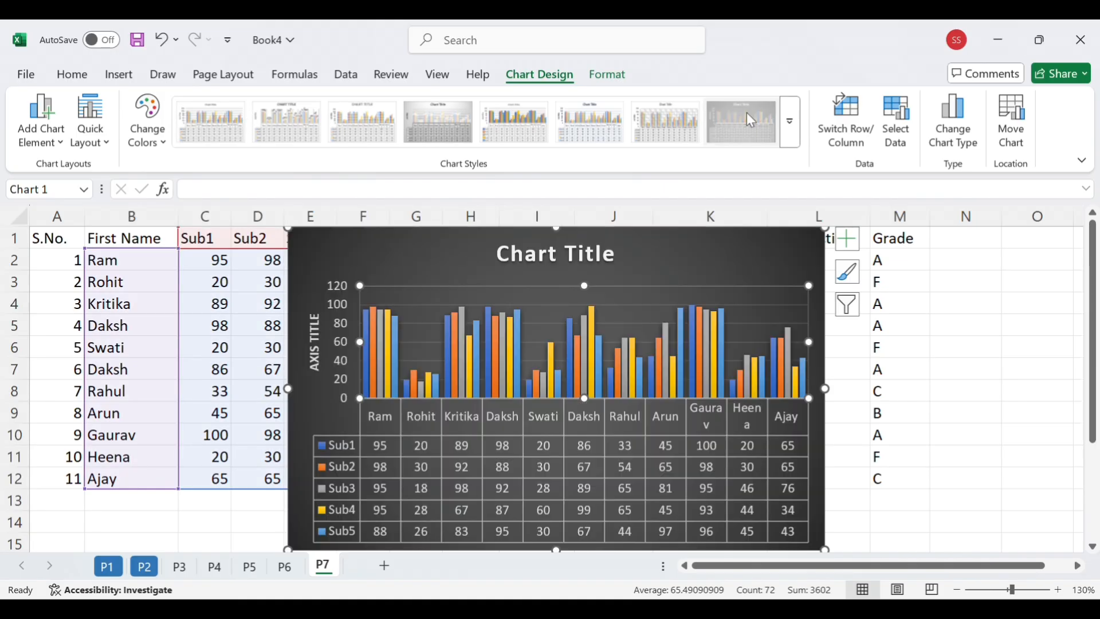
{"action": "left_click", "coordinate": [1016, 321]}
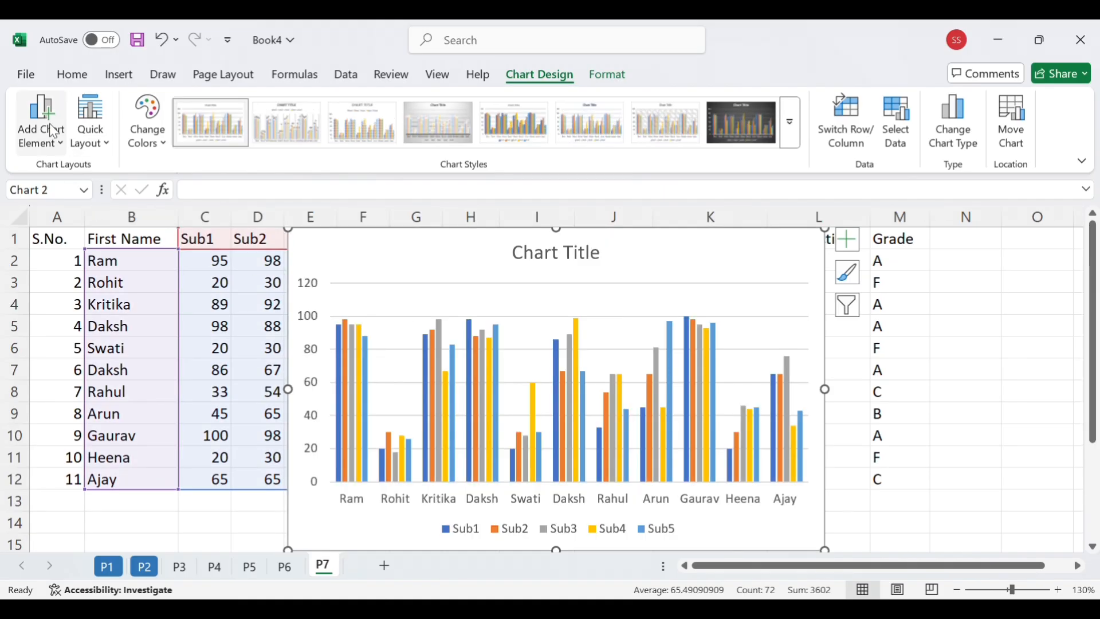
Preview the axes, axis title, data label and data table options that can be added to the column chart
{"action": "left_click", "coordinate": [53, 130]}
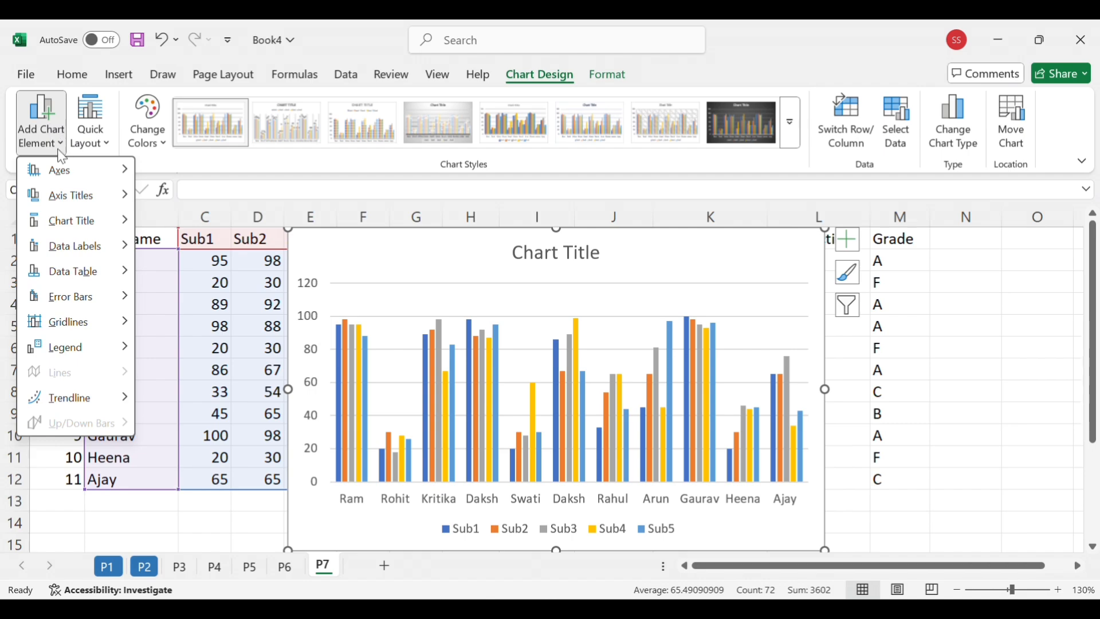
{"action": "mouse_move", "coordinate": [77, 181]}
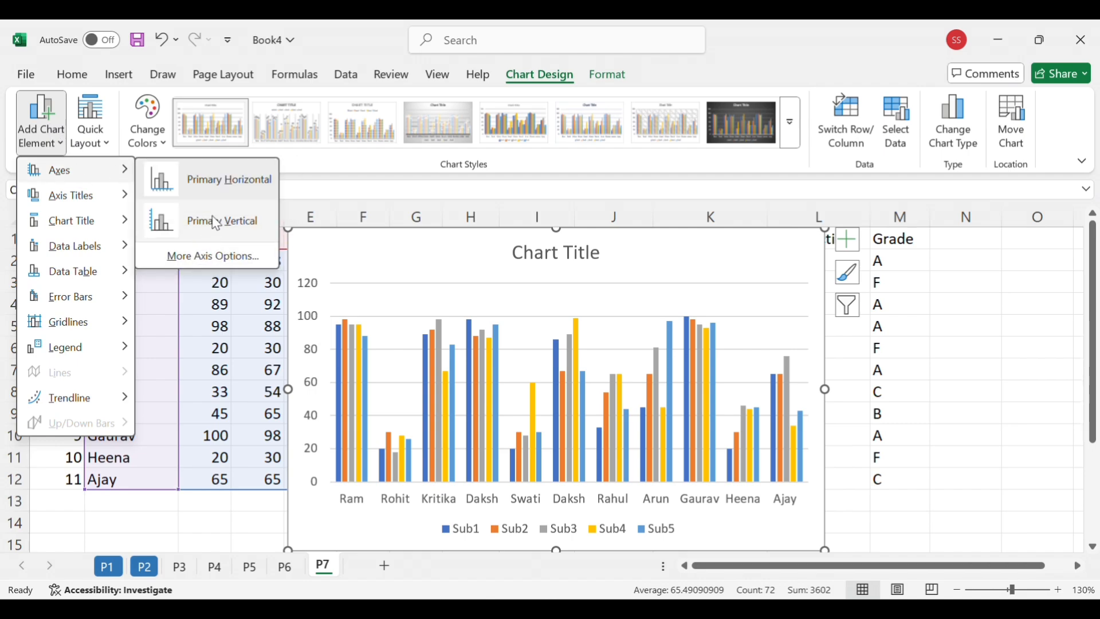
{"action": "left_click", "coordinate": [217, 229]}
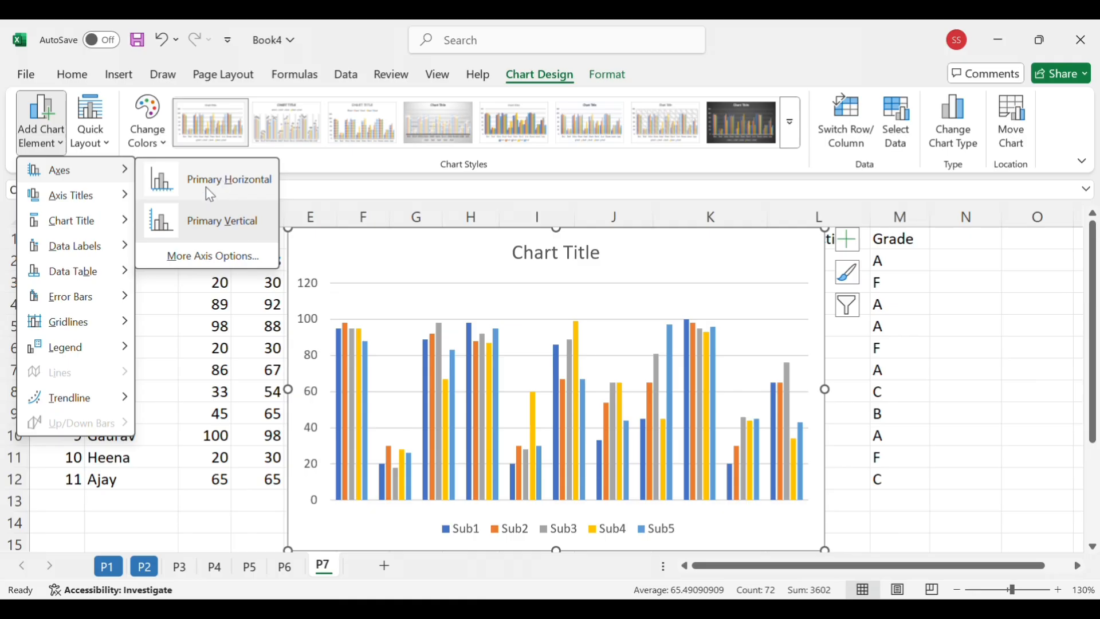
{"action": "mouse_move", "coordinate": [91, 210]}
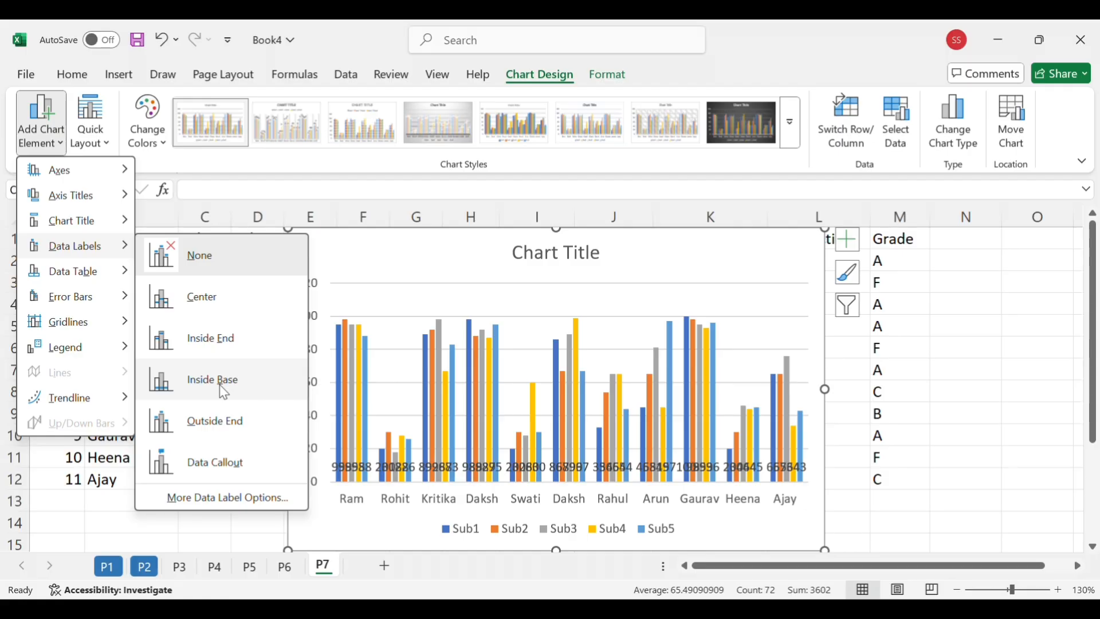
{"action": "mouse_move", "coordinate": [83, 273]}
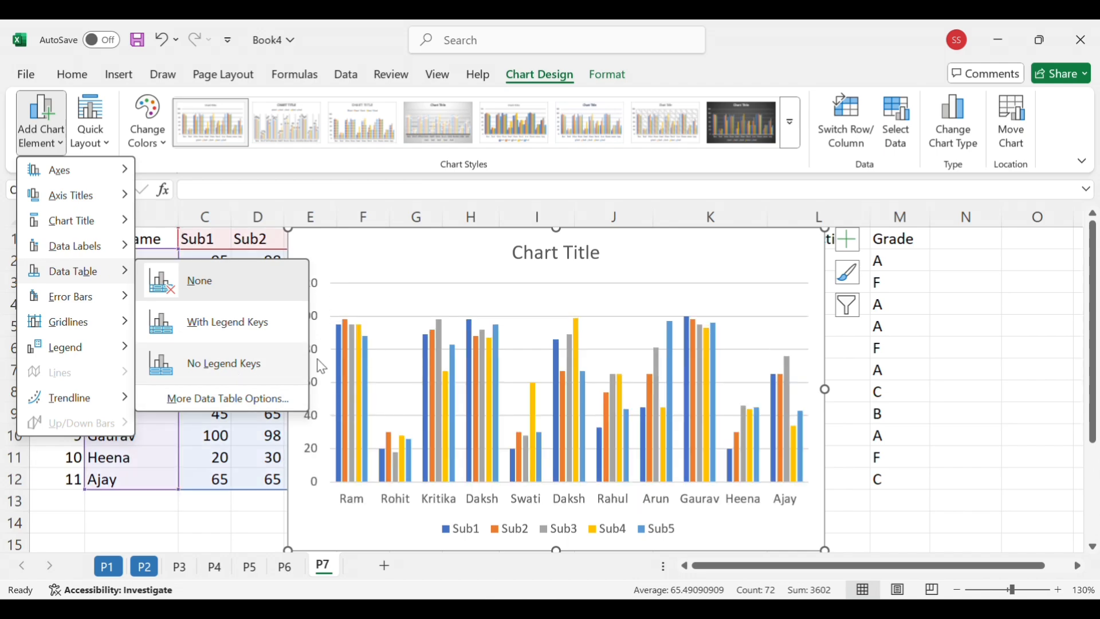
Delete the column chart from the worksheet
{"action": "left_click", "coordinate": [959, 383]}
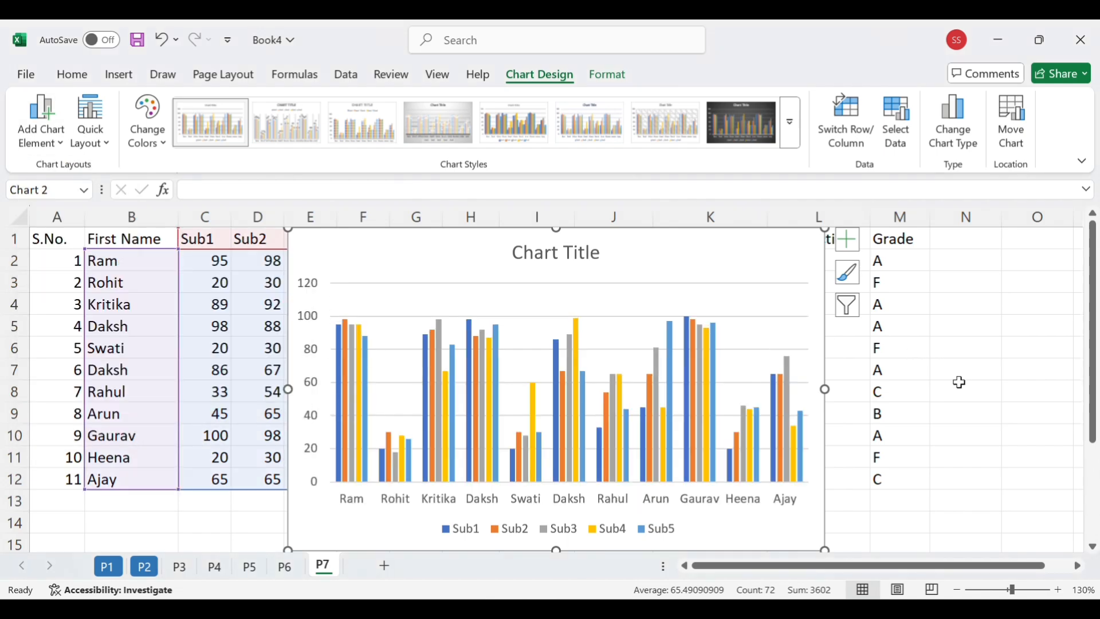
{"action": "key", "text": "Delete"}
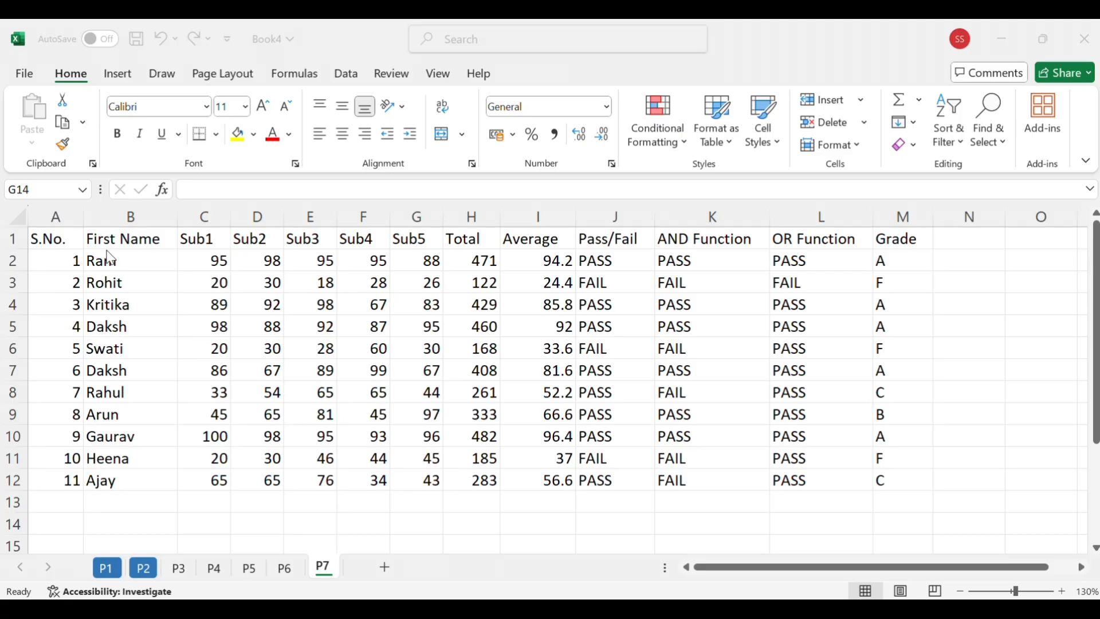
Insert a 2-D pie chart from the first names and the Sub1 and Sub2 marks in B1:D5
{"action": "left_click_drag", "start_coordinate": [154, 238], "coordinate": [279, 328]}
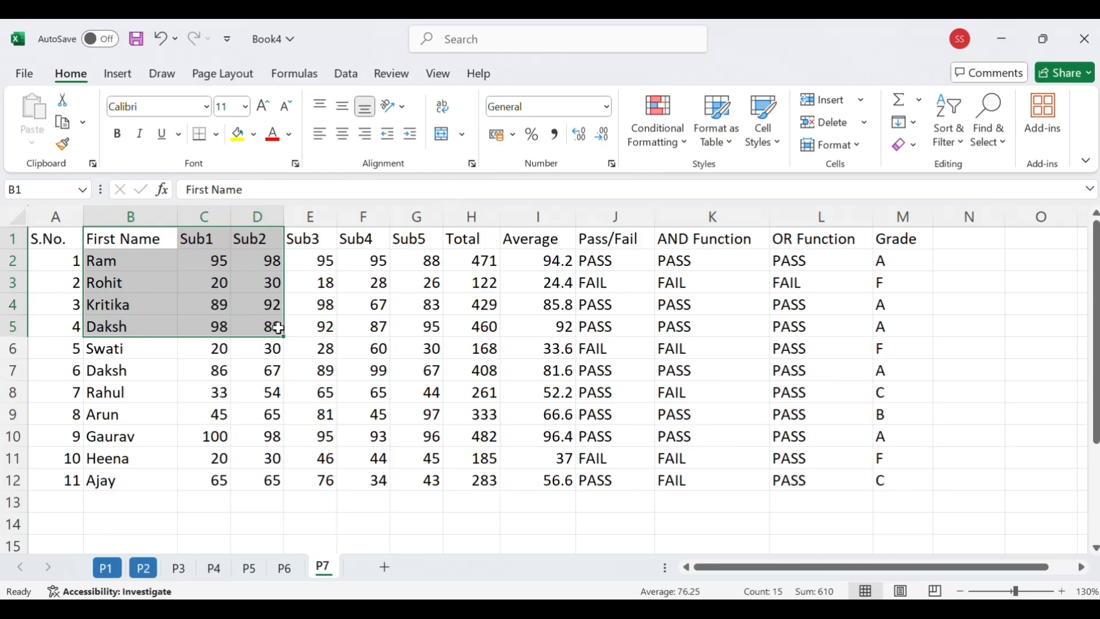
{"action": "left_click", "coordinate": [127, 73]}
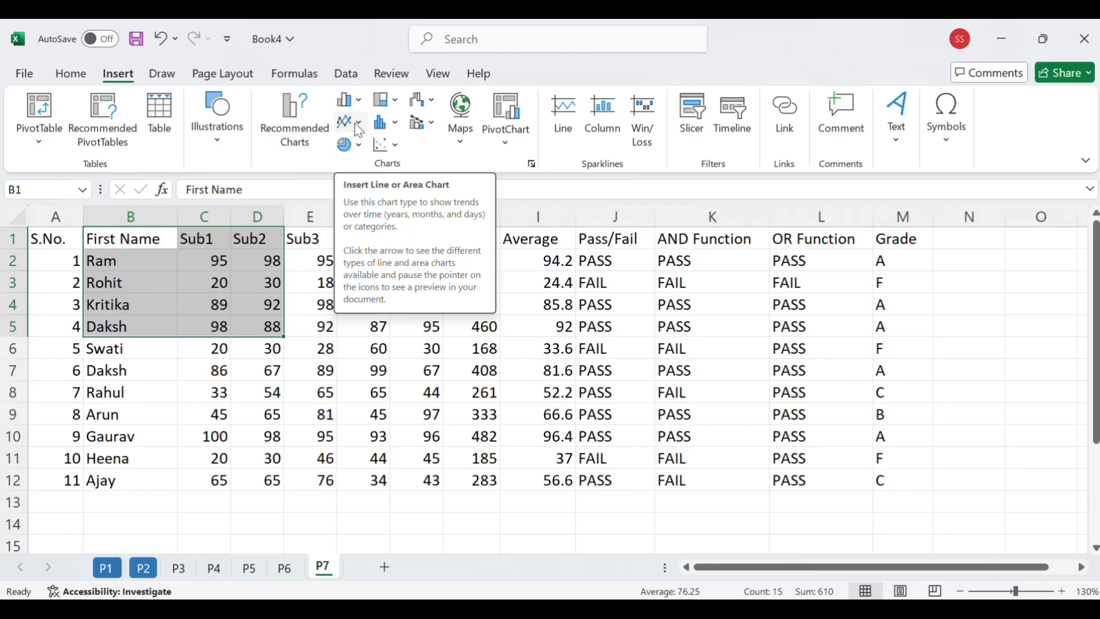
{"action": "left_click", "coordinate": [357, 147]}
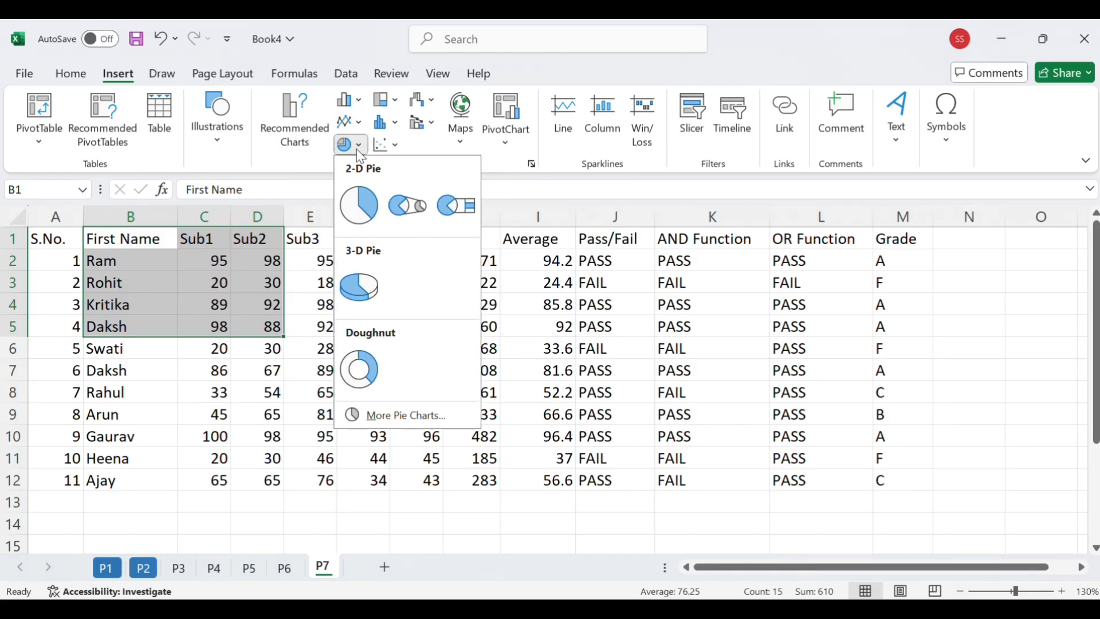
{"action": "left_click", "coordinate": [366, 215]}
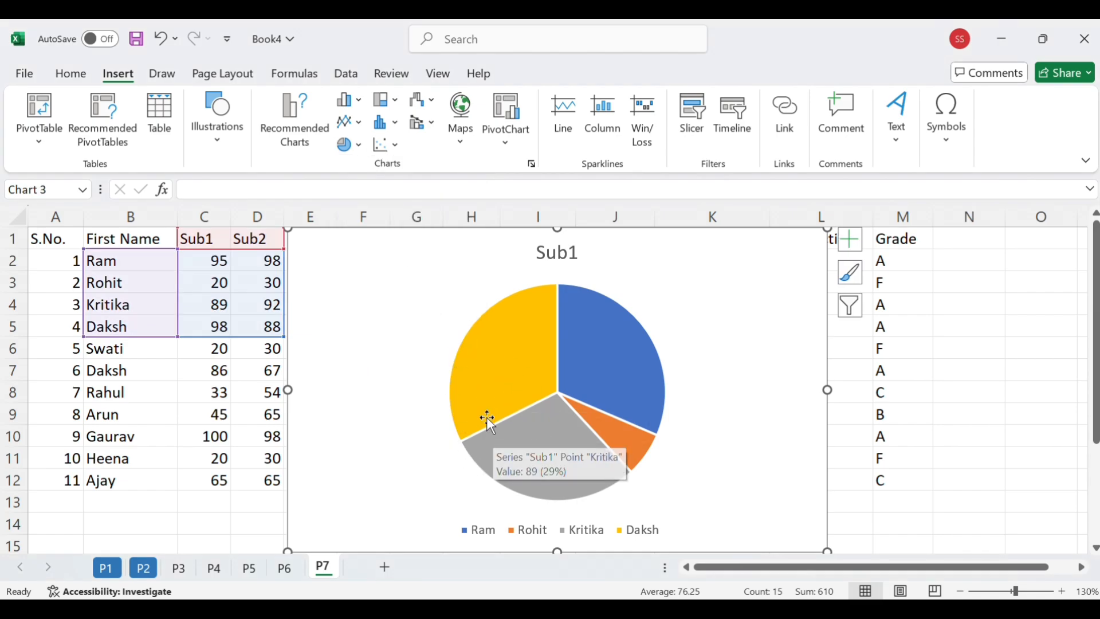
Give the pie chart the layout with percentage labels and a legend under the title, and recolour it with the fourth colorful palette
{"action": "mouse_move", "coordinate": [526, 399]}
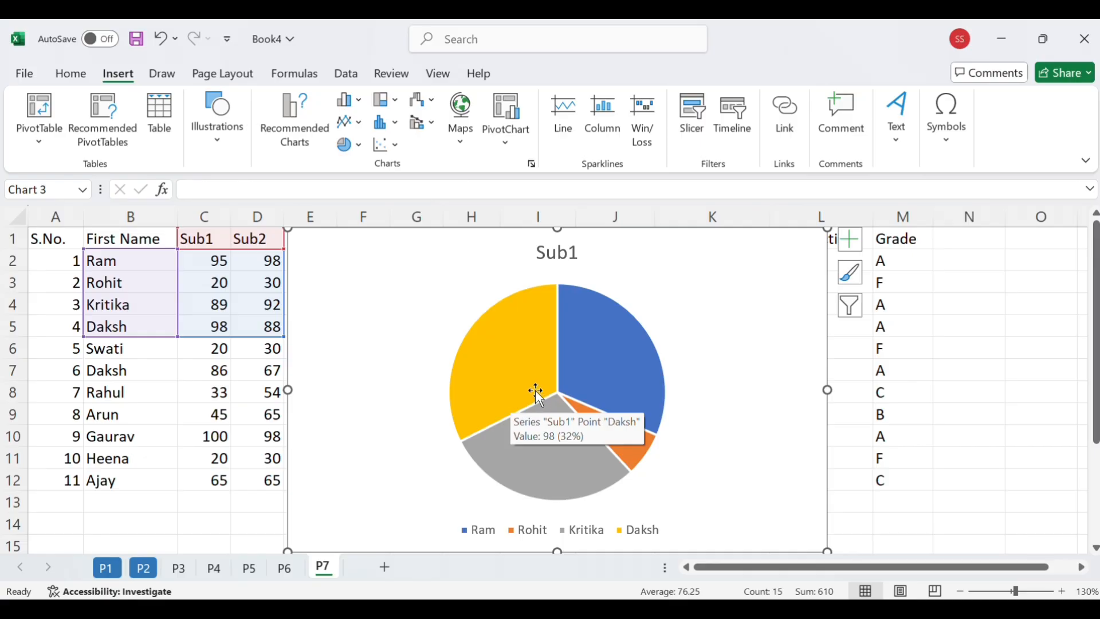
{"action": "left_click", "coordinate": [513, 380]}
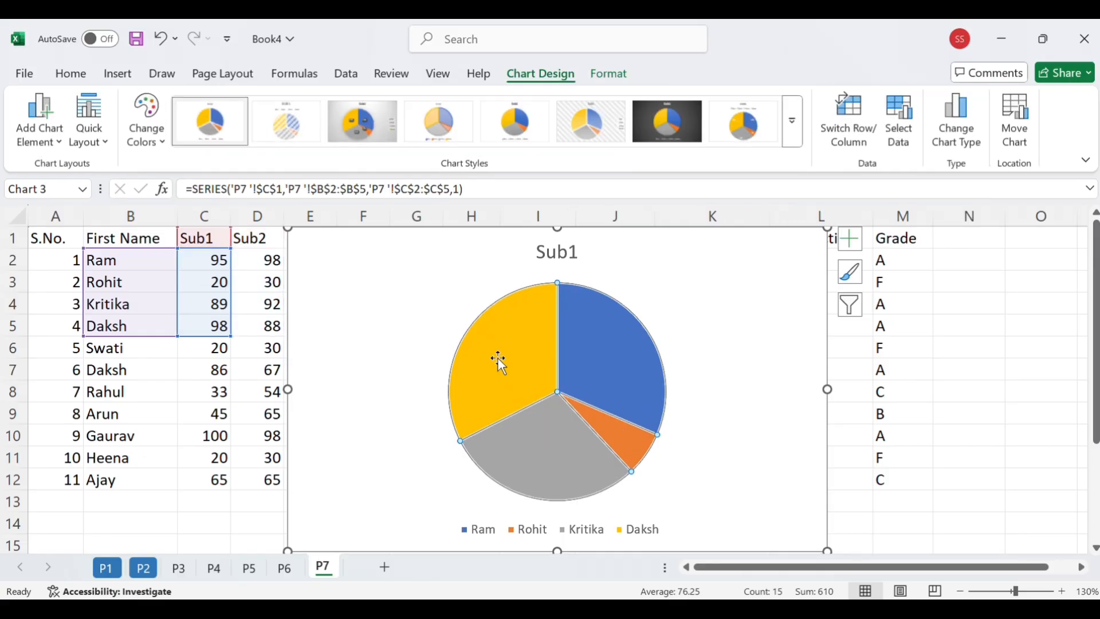
{"action": "left_click", "coordinate": [104, 144]}
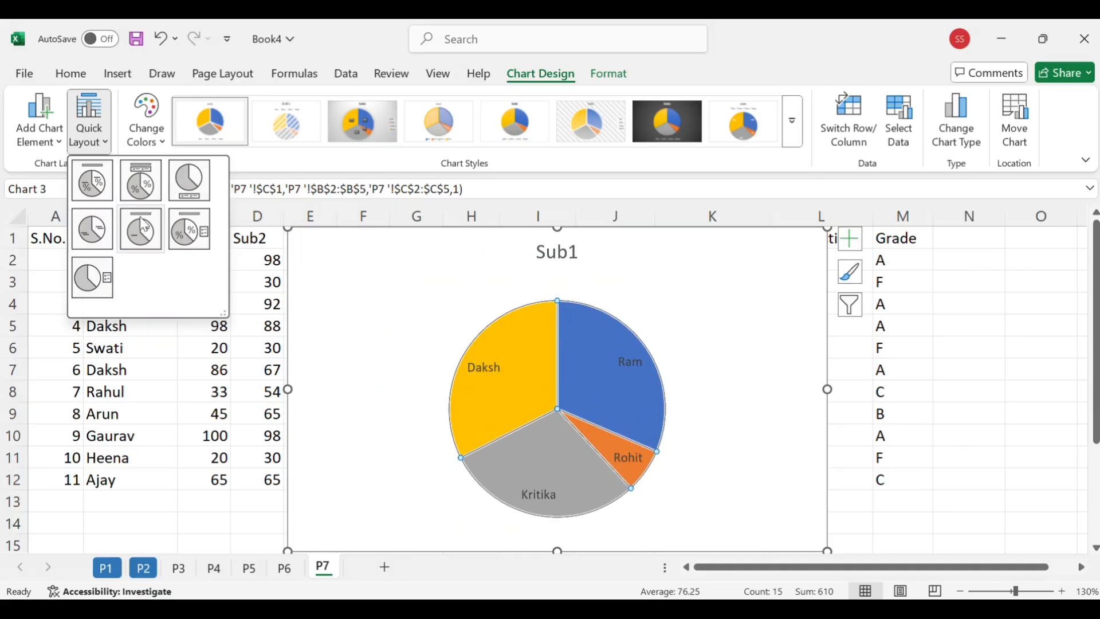
{"action": "left_click", "coordinate": [130, 190]}
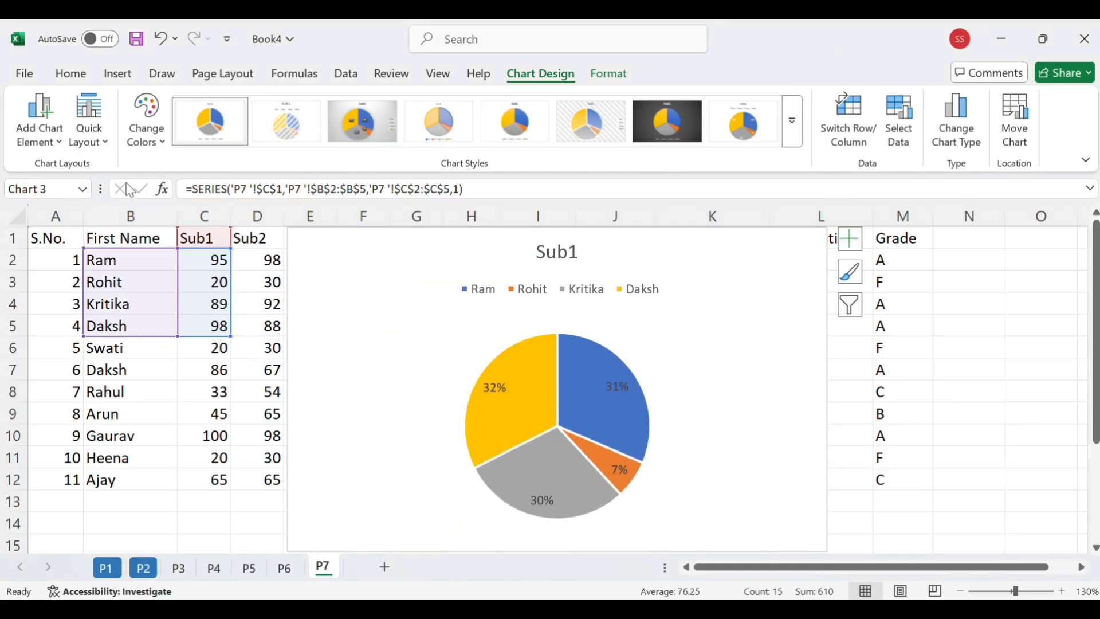
{"action": "left_click", "coordinate": [145, 122]}
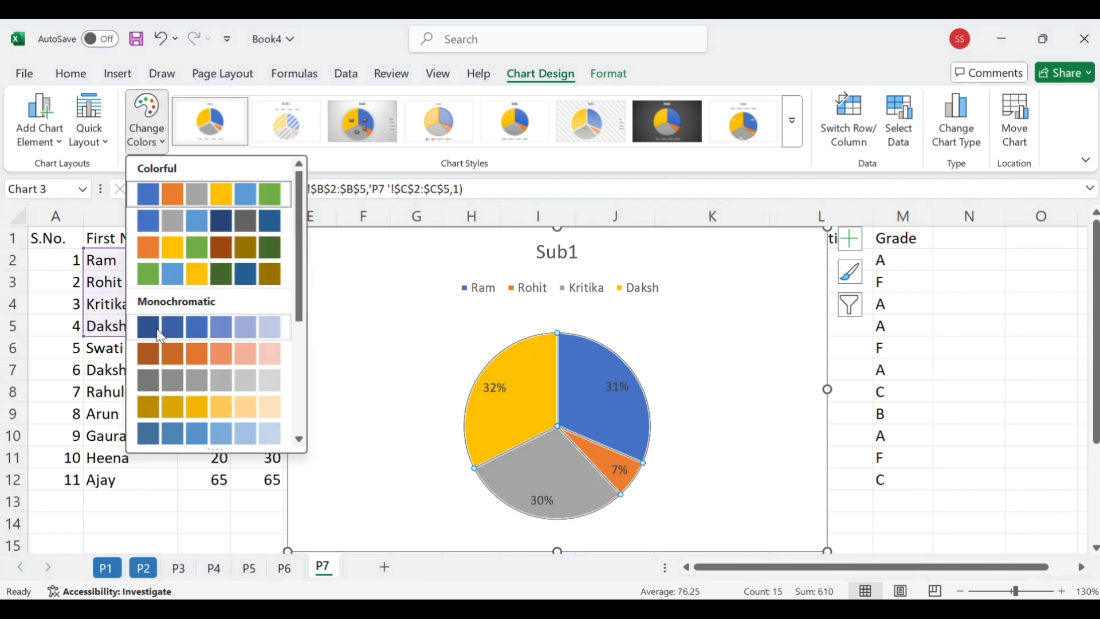
{"action": "left_click", "coordinate": [158, 281]}
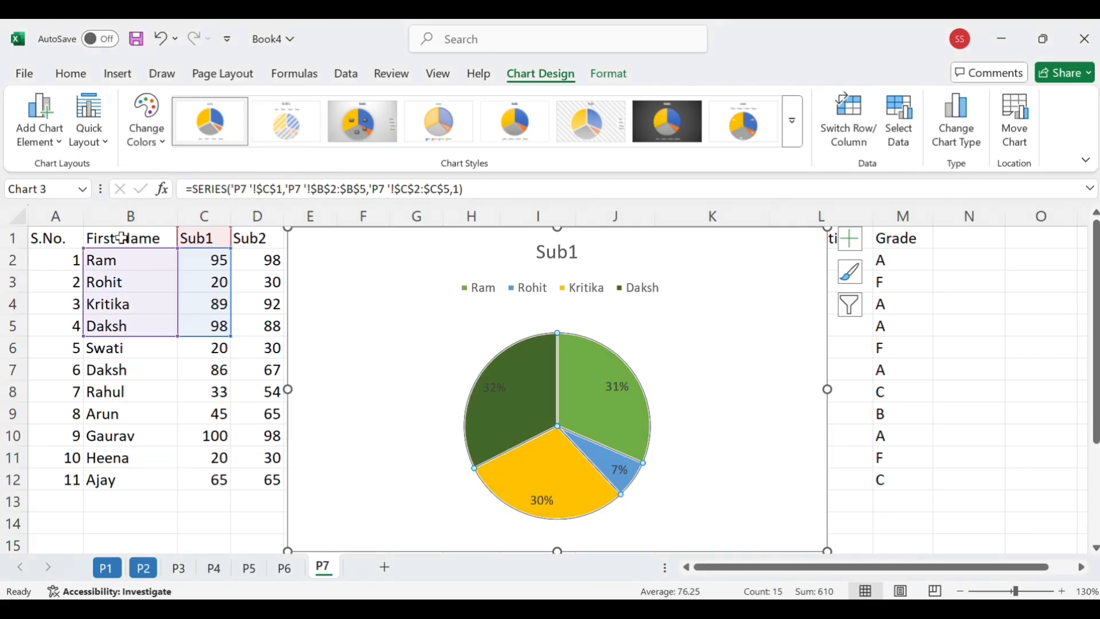
Preview the data label placement options that can be added to the pie chart
{"action": "left_click", "coordinate": [58, 138]}
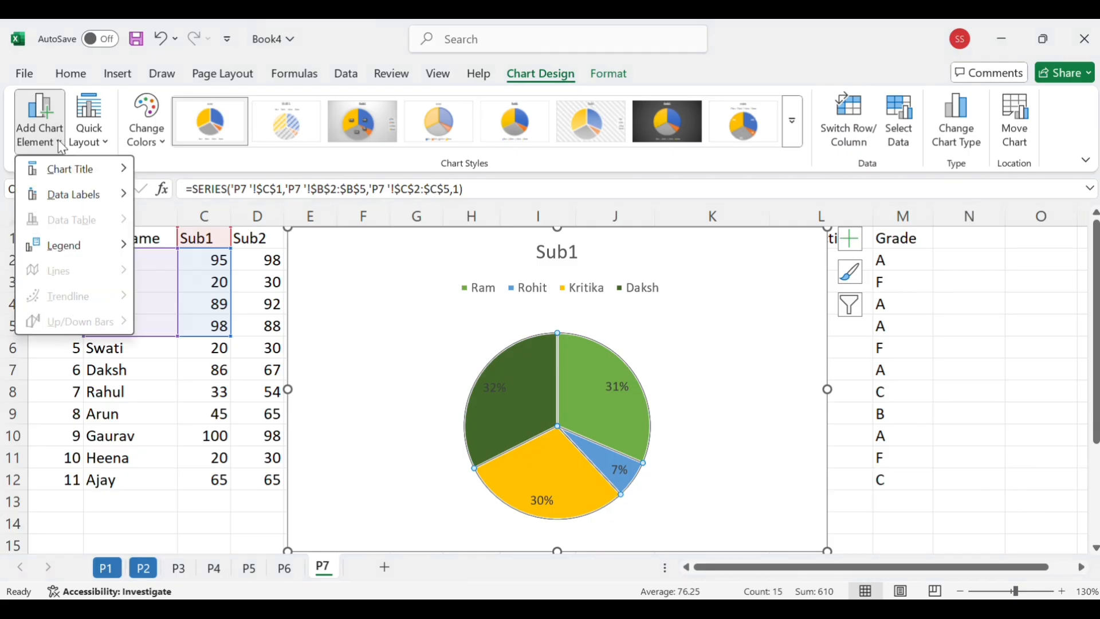
{"action": "mouse_move", "coordinate": [69, 171]}
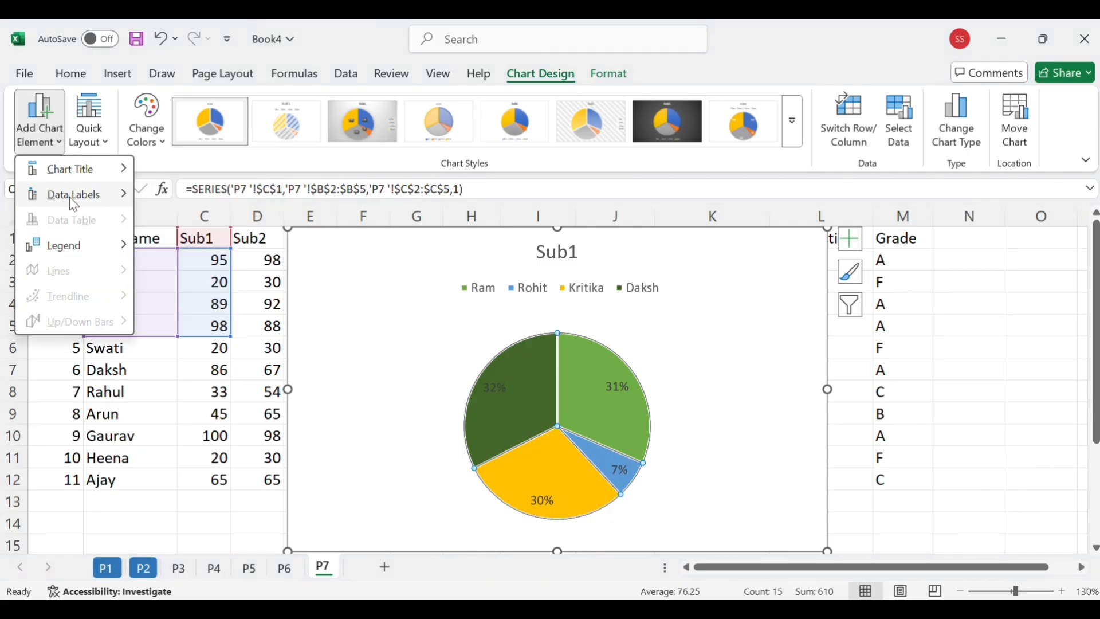
{"action": "mouse_move", "coordinate": [69, 197]}
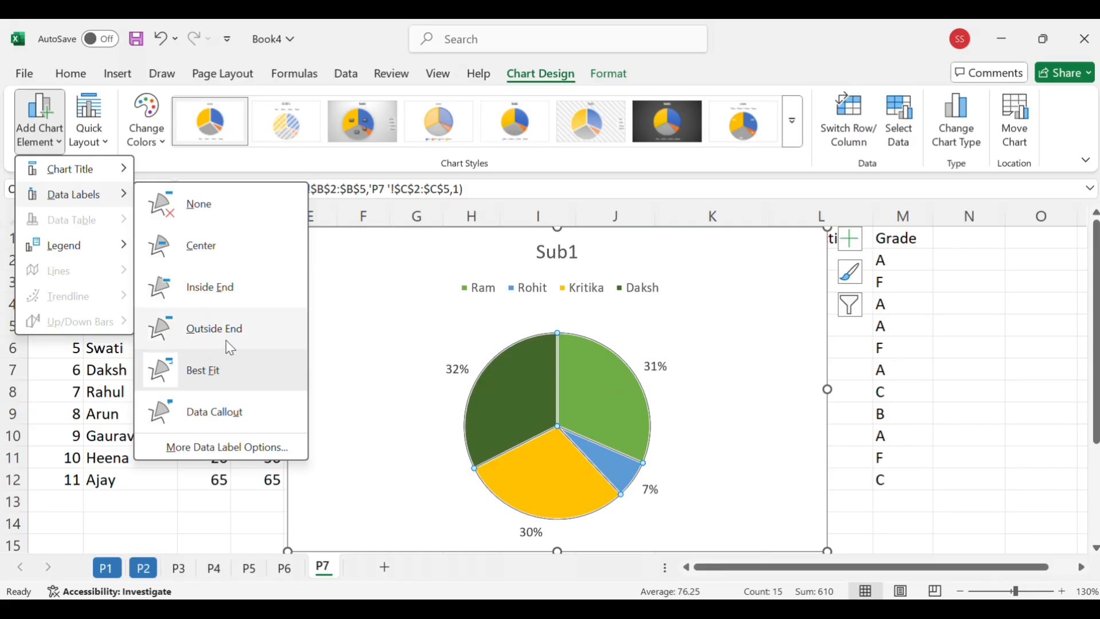
{"action": "left_click", "coordinate": [1010, 349]}
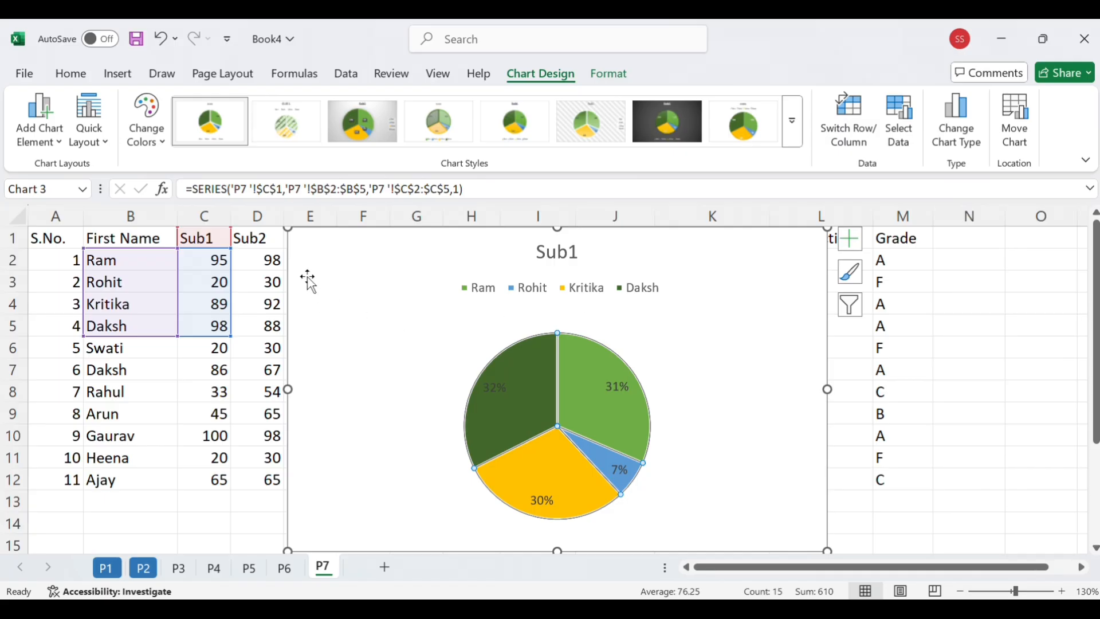
Delete the pie chart and insert a basic 2-D line chart from the first names and Sub1 and Sub2 marks in B1:D5
{"action": "left_click", "coordinate": [296, 264]}
{"action": "key", "text": "Delete"}
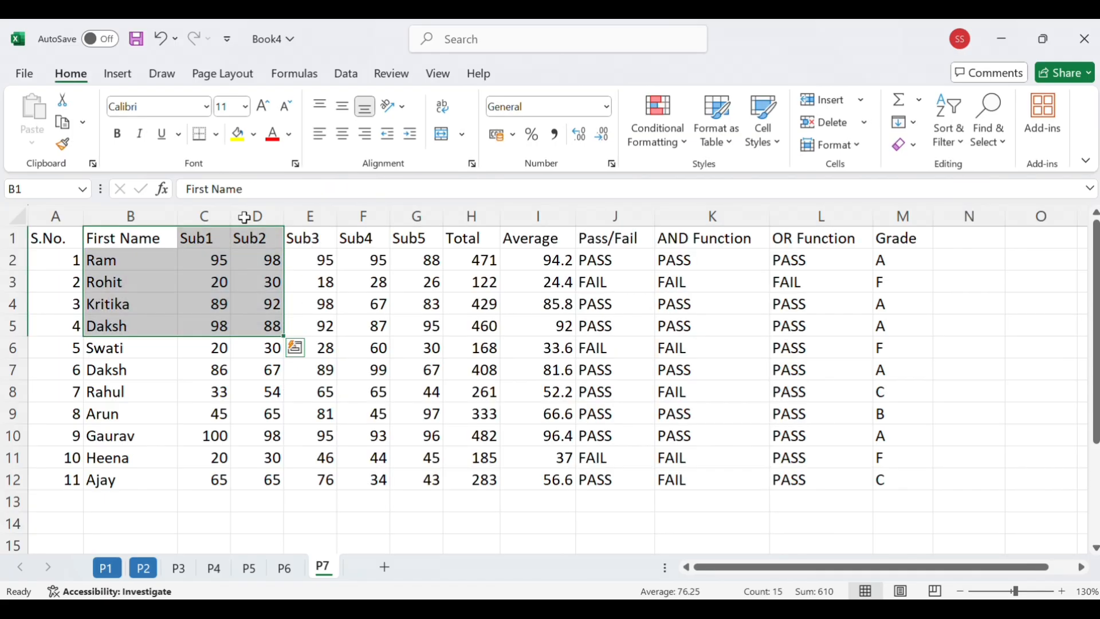
{"action": "left_click", "coordinate": [118, 75]}
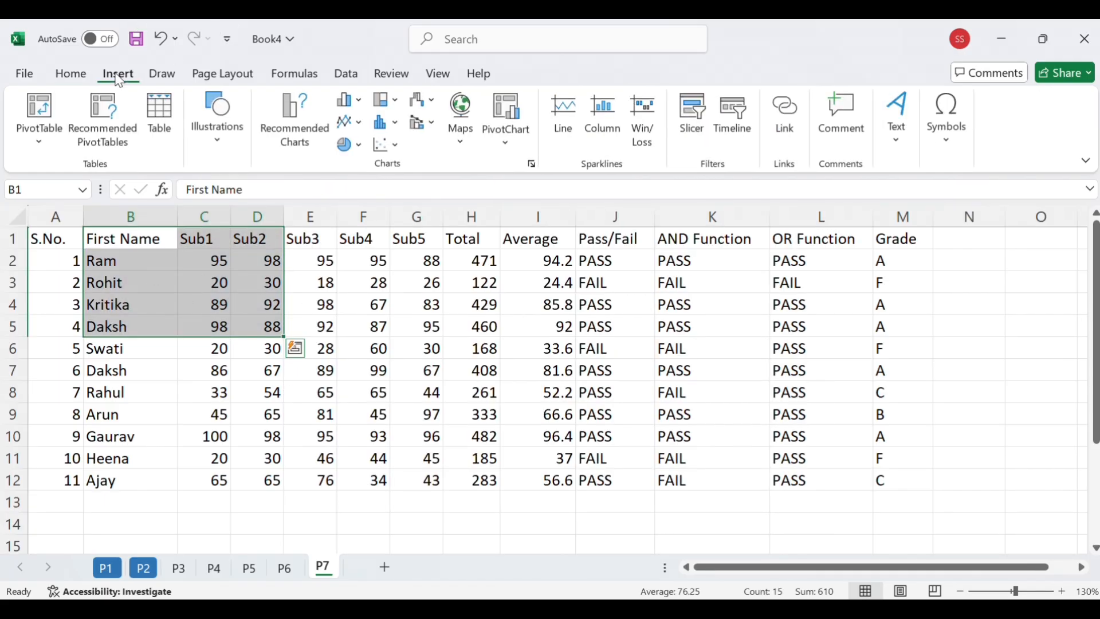
{"action": "left_click", "coordinate": [354, 130]}
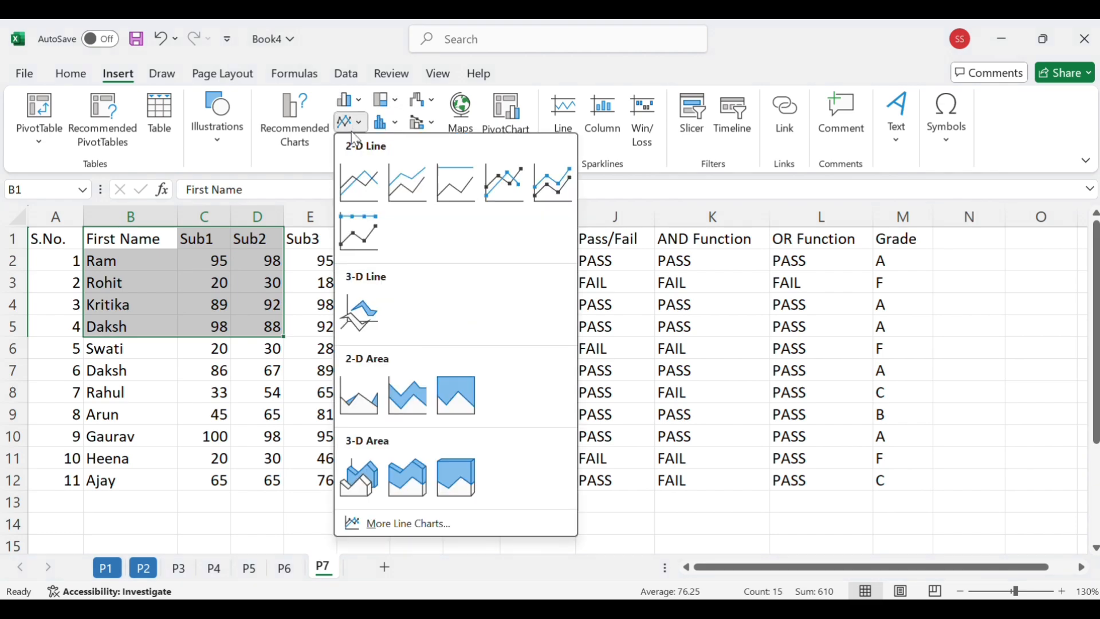
{"action": "left_click", "coordinate": [359, 198]}
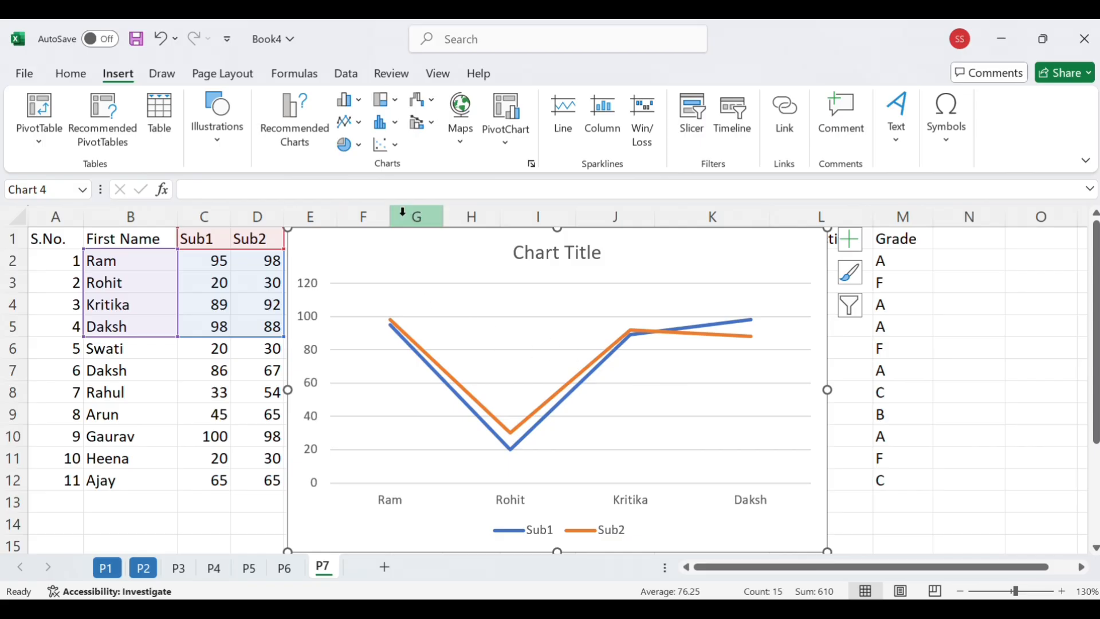
Turn the line chart of Sub1 and Sub2 marks into a scatter chart with markers only
{"action": "left_click", "coordinate": [386, 145]}
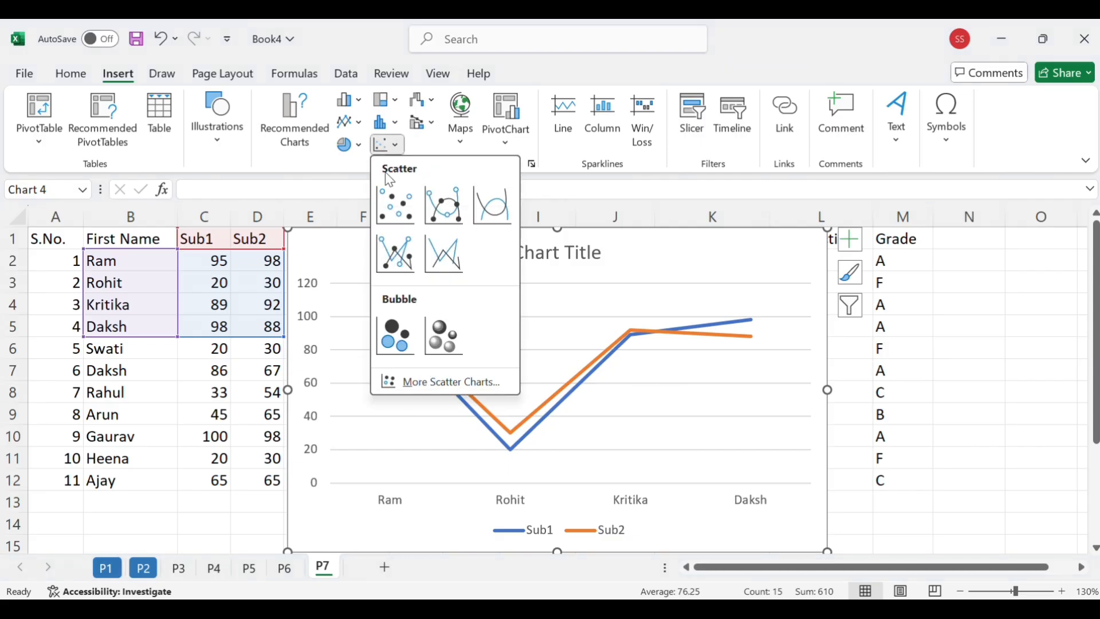
{"action": "left_click", "coordinate": [391, 224]}
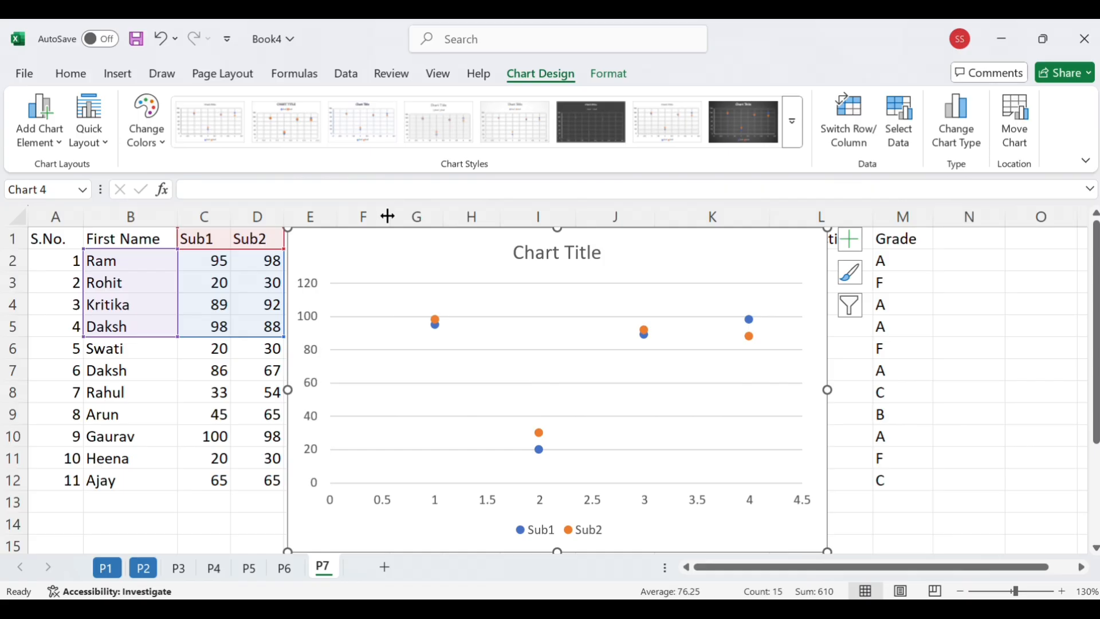